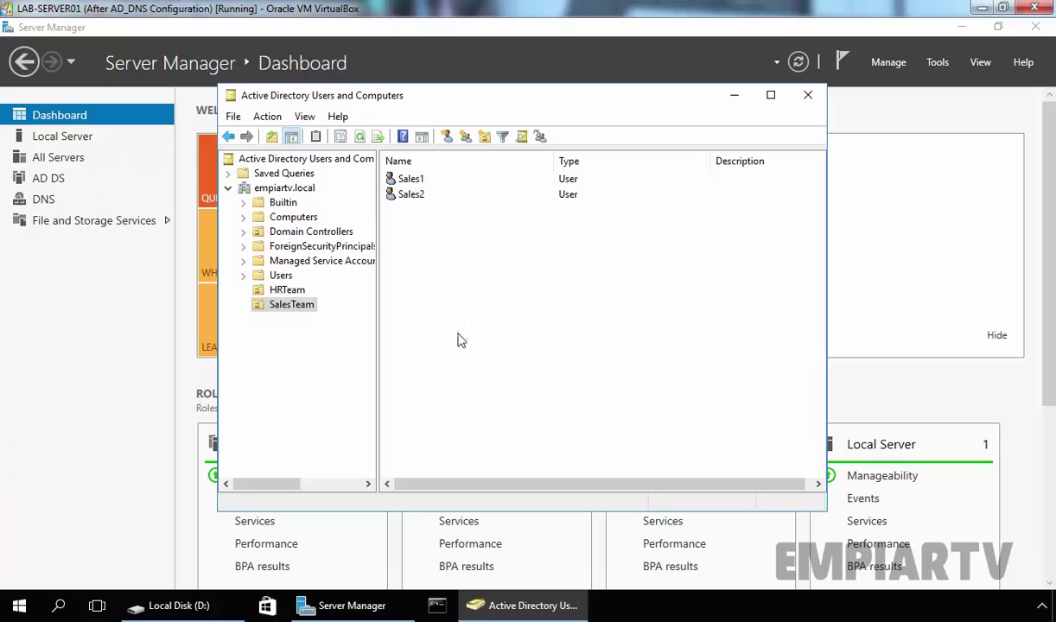
Show the SalesTeam OU's users, select Sales1 and Sales2, then clear the selection
{"action": "left_click", "coordinate": [294, 307]}
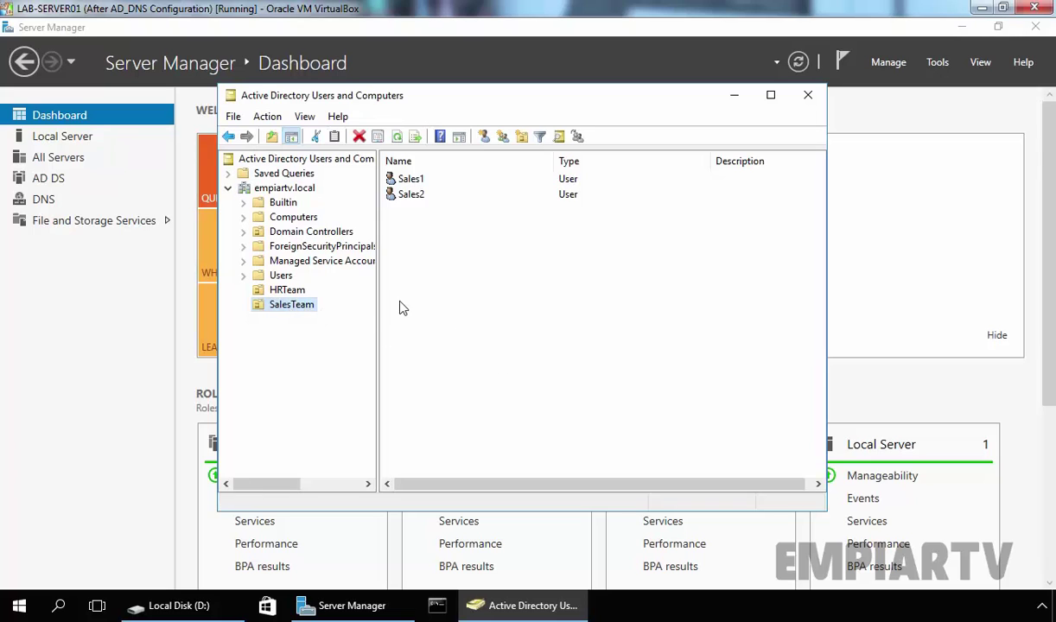
{"action": "left_click_drag", "start_coordinate": [464, 231], "coordinate": [408, 190]}
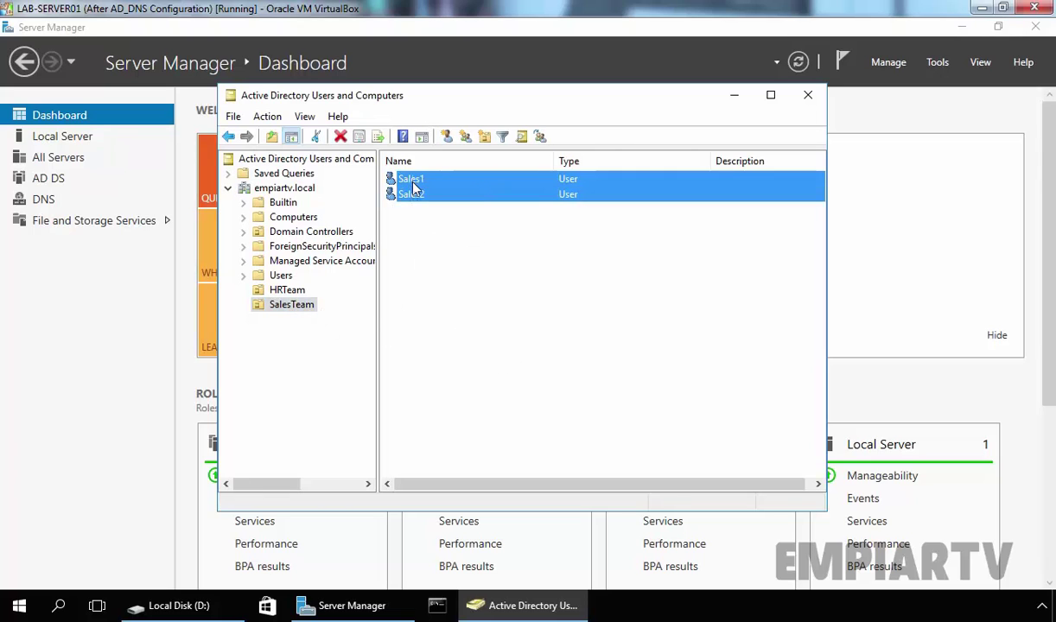
{"action": "left_click", "coordinate": [430, 250]}
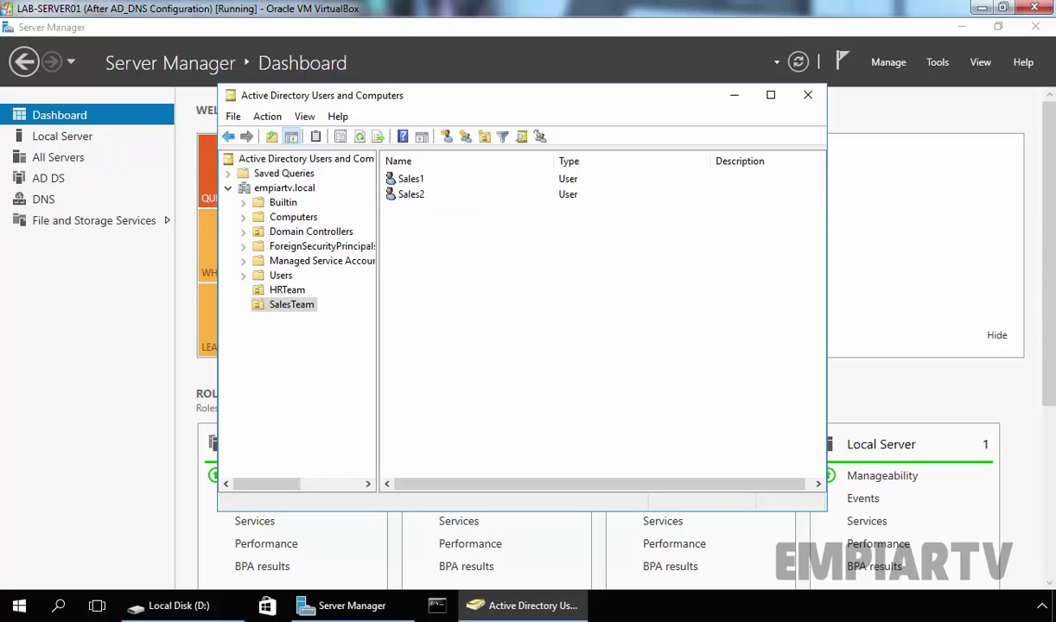
Create the global security group SalesUsers in the SalesTeam OU
{"action": "left_click", "coordinate": [464, 137]}
{"action": "type", "text": "S"}
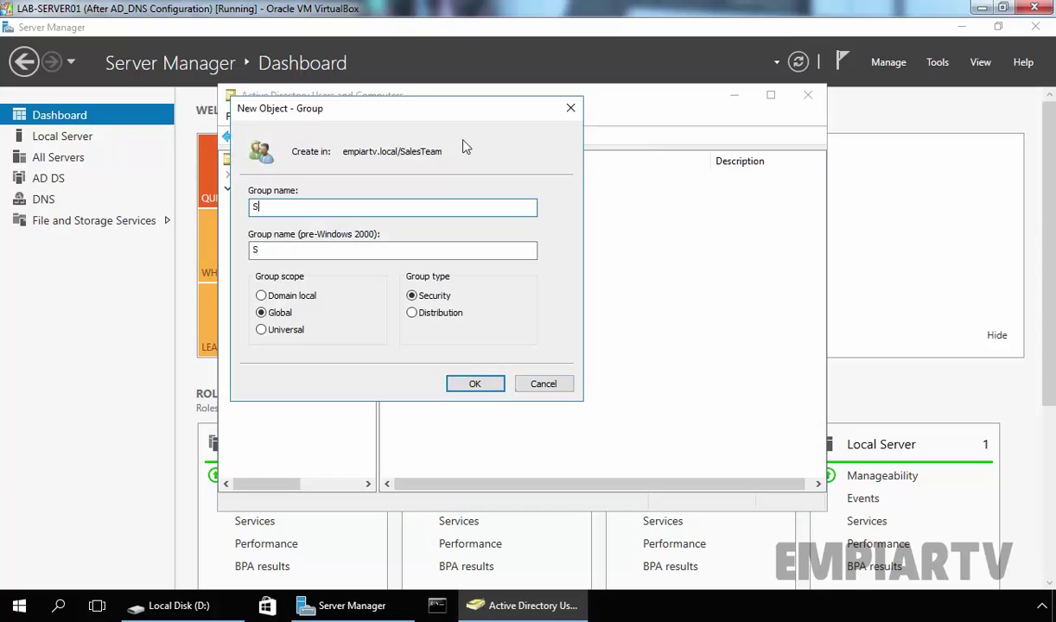
{"action": "type", "text": "alesUsers"}
{"action": "left_click", "coordinate": [474, 384]}
{"action": "left_click", "coordinate": [433, 247]}
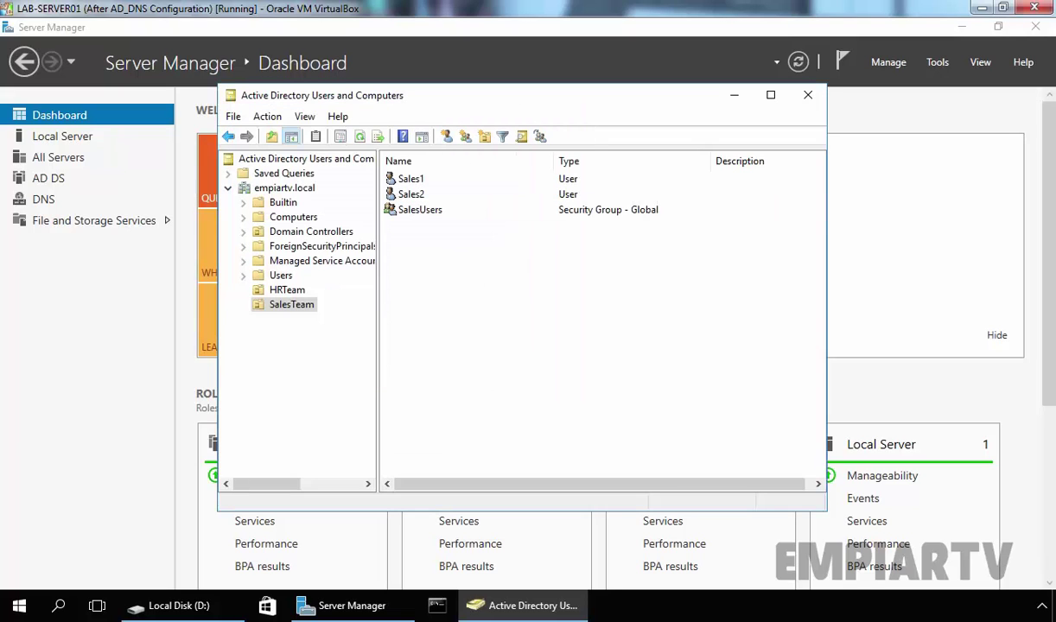
{"action": "left_click", "coordinate": [405, 210]}
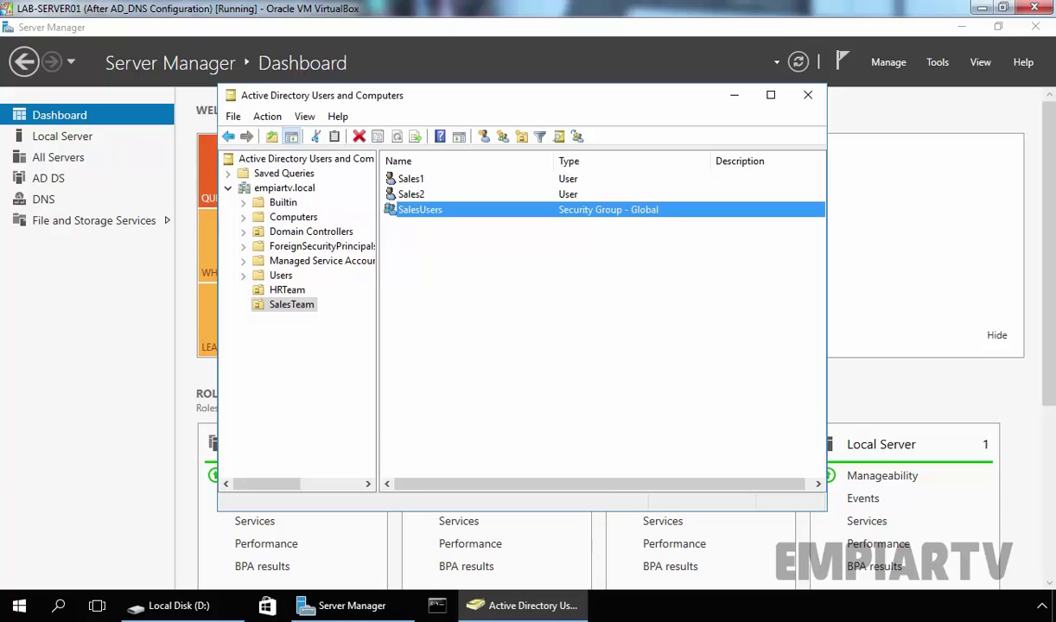
Add Sales1 to the SalesUsers group, then review the OU's users and group
{"action": "left_click", "coordinate": [414, 181]}
{"action": "right_click", "coordinate": [416, 182]}
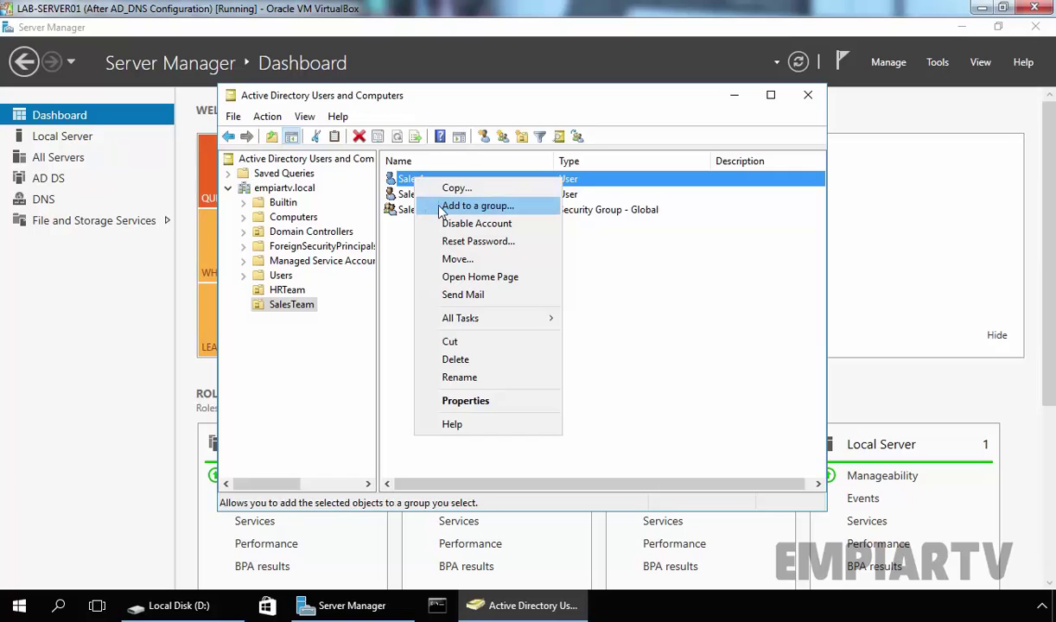
{"action": "left_click", "coordinate": [478, 206]}
{"action": "type", "text": "sales"}
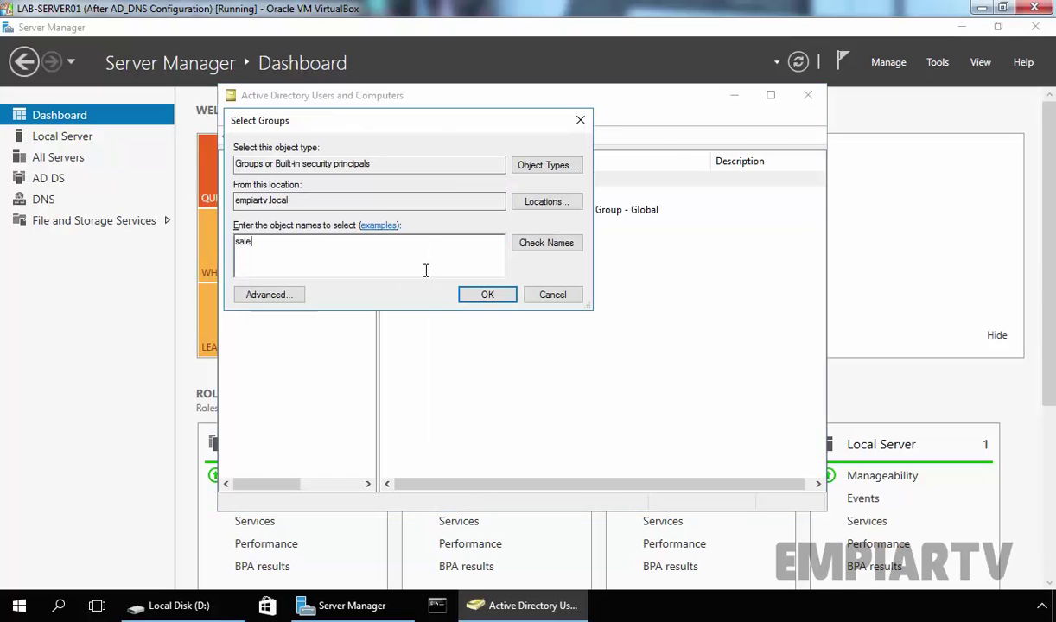
{"action": "left_click", "coordinate": [548, 243]}
{"action": "left_click", "coordinate": [487, 294]}
{"action": "left_click", "coordinate": [656, 374]}
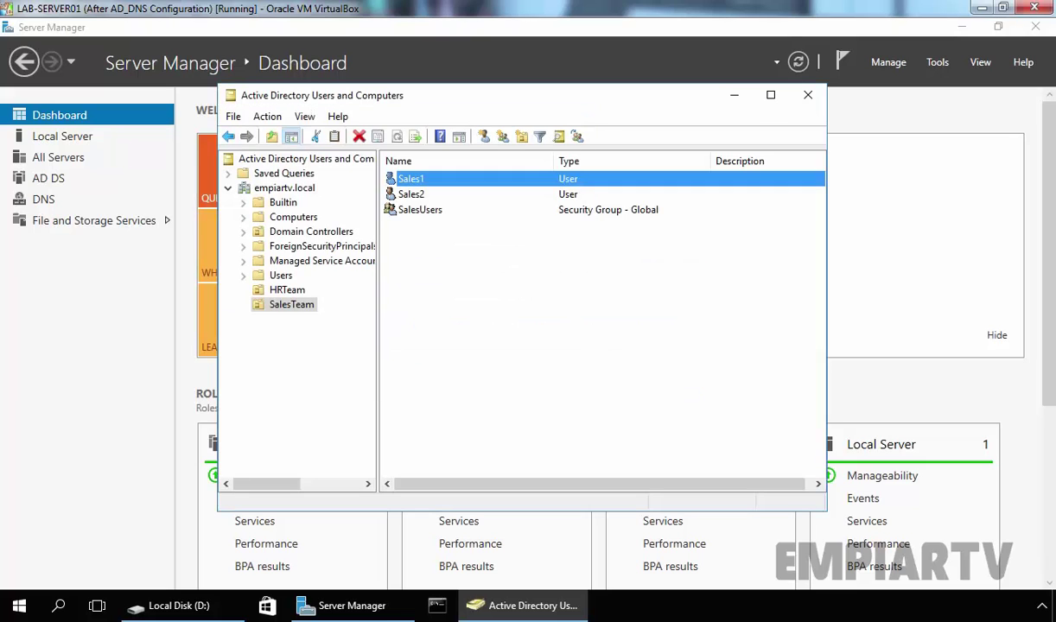
{"action": "left_click", "coordinate": [399, 178]}
{"action": "left_click", "coordinate": [420, 210]}
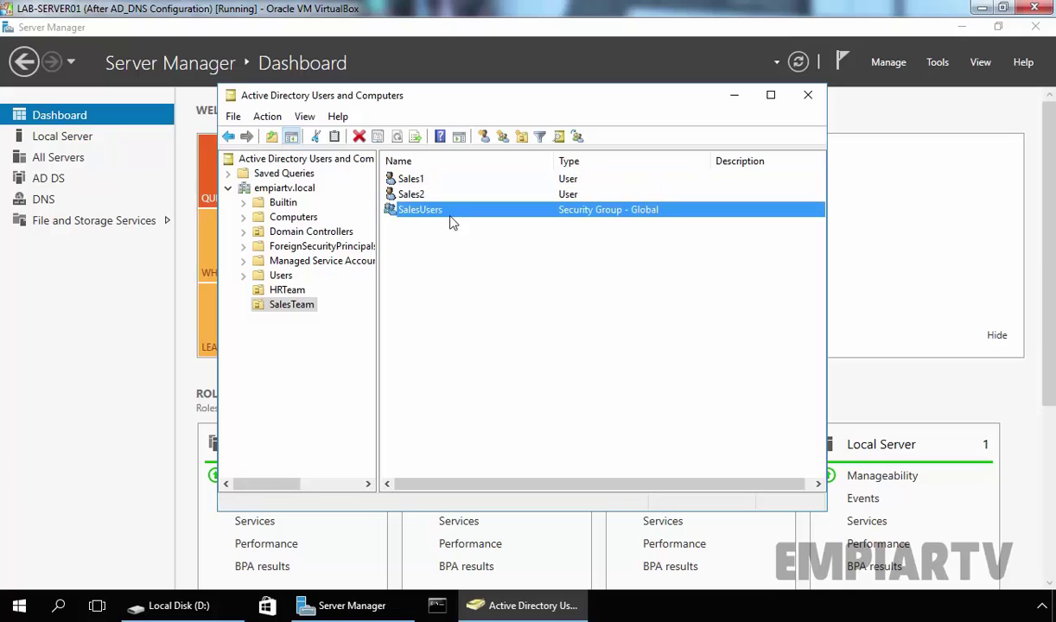
{"action": "left_click", "coordinate": [401, 193]}
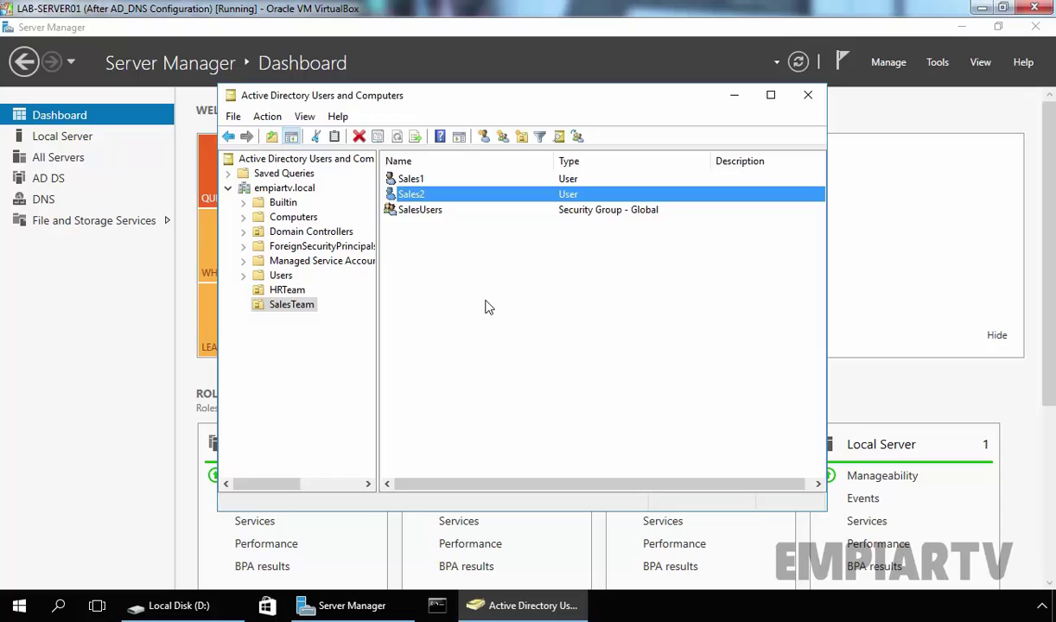
Start a quick SMB share in File and Storage Services with custom path D:\share1
{"action": "left_click", "coordinate": [84, 279]}
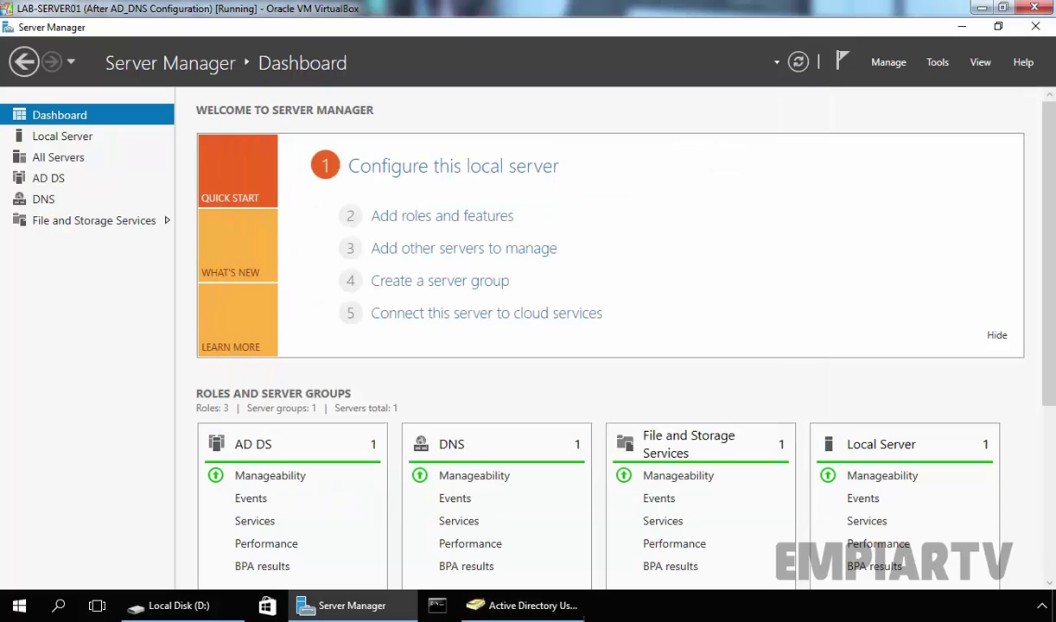
{"action": "left_click", "coordinate": [76, 223]}
{"action": "left_click", "coordinate": [73, 206]}
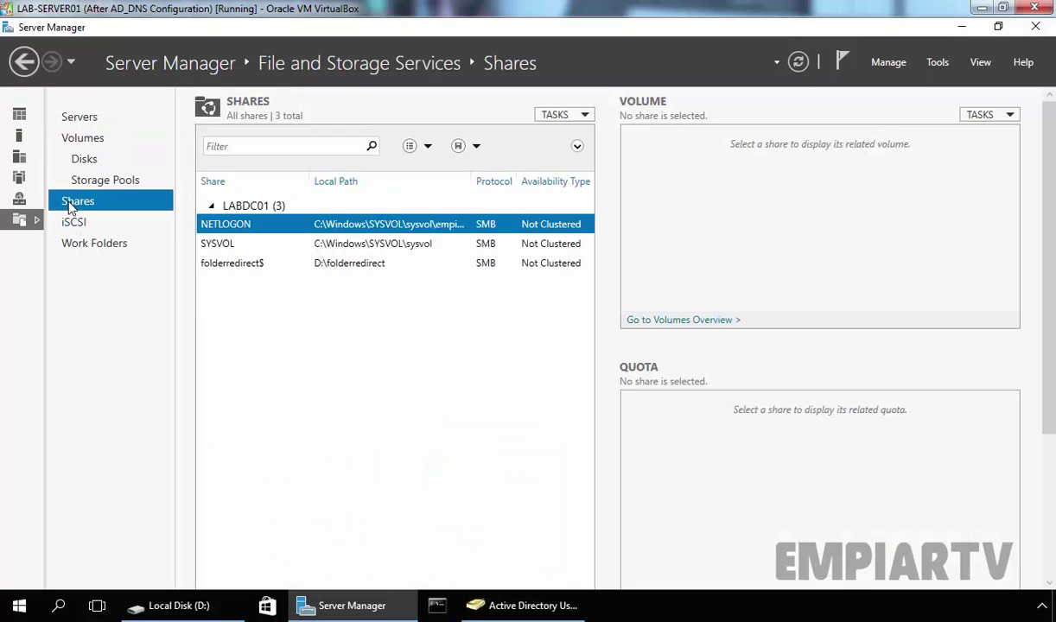
{"action": "left_click", "coordinate": [557, 114]}
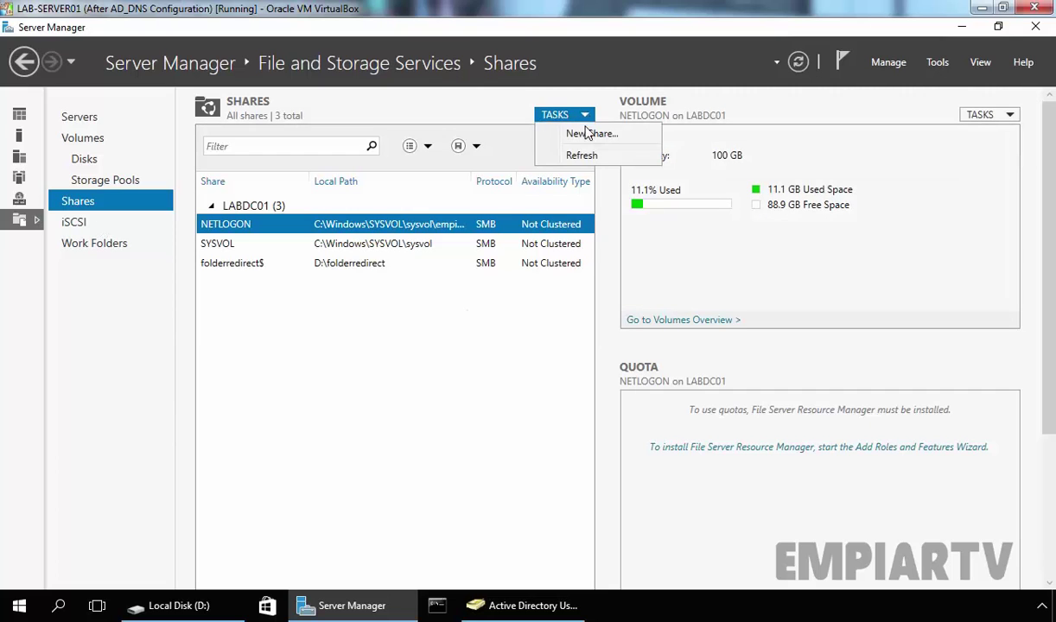
{"action": "left_click", "coordinate": [591, 133]}
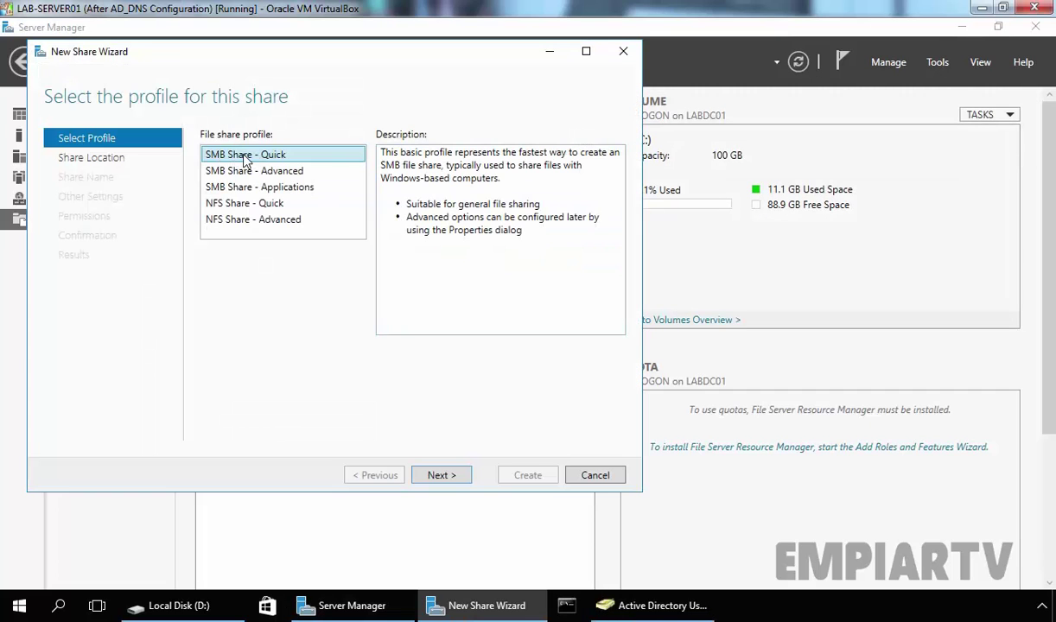
{"action": "left_click", "coordinate": [442, 475]}
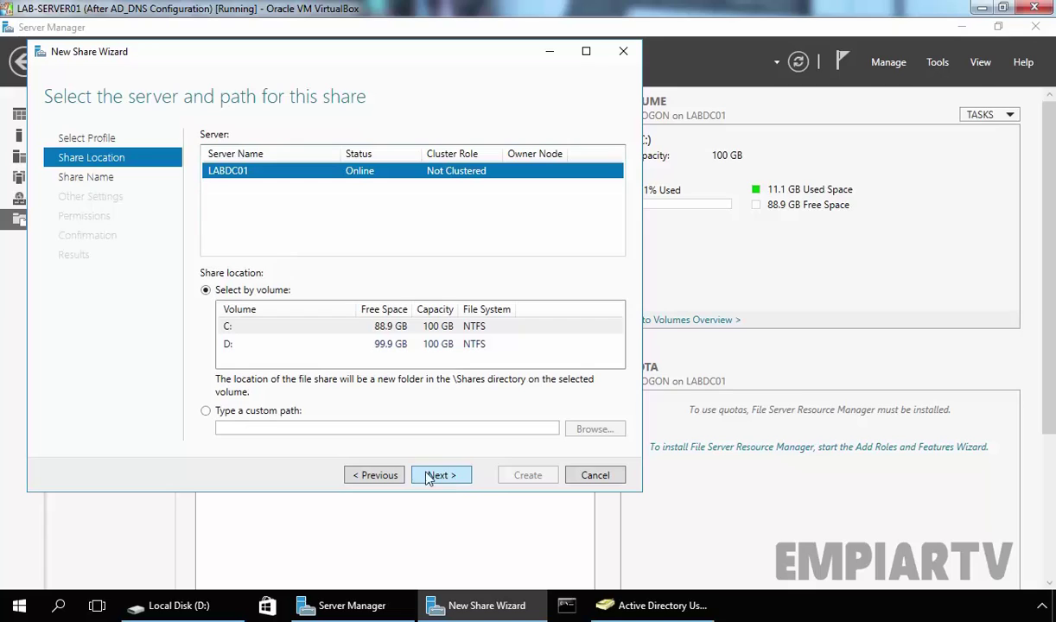
{"action": "left_click", "coordinate": [210, 410]}
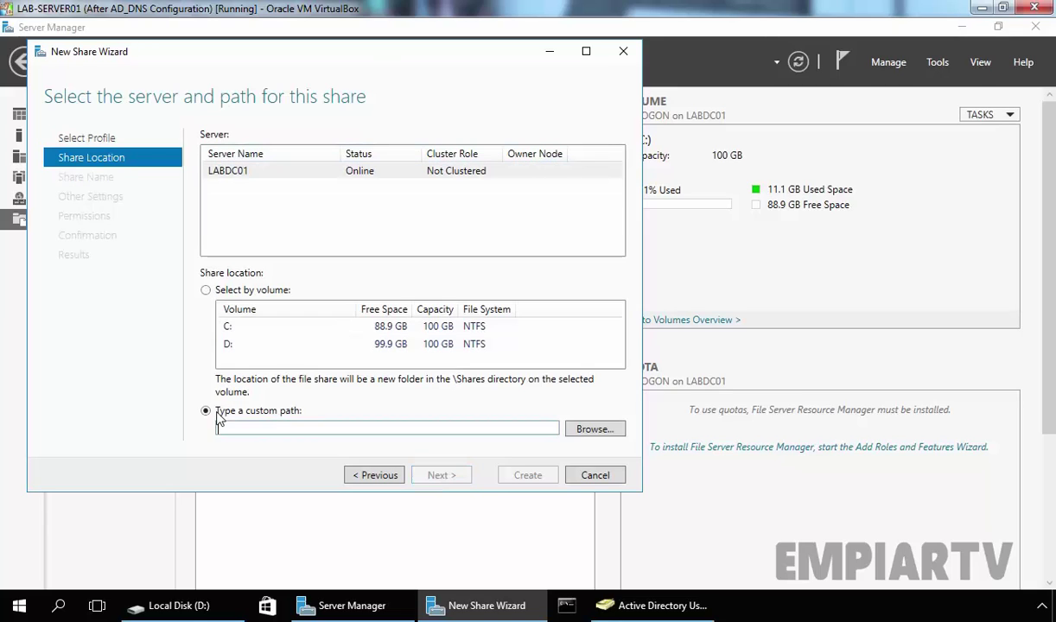
{"action": "left_click", "coordinate": [593, 429]}
{"action": "left_click", "coordinate": [100, 145]}
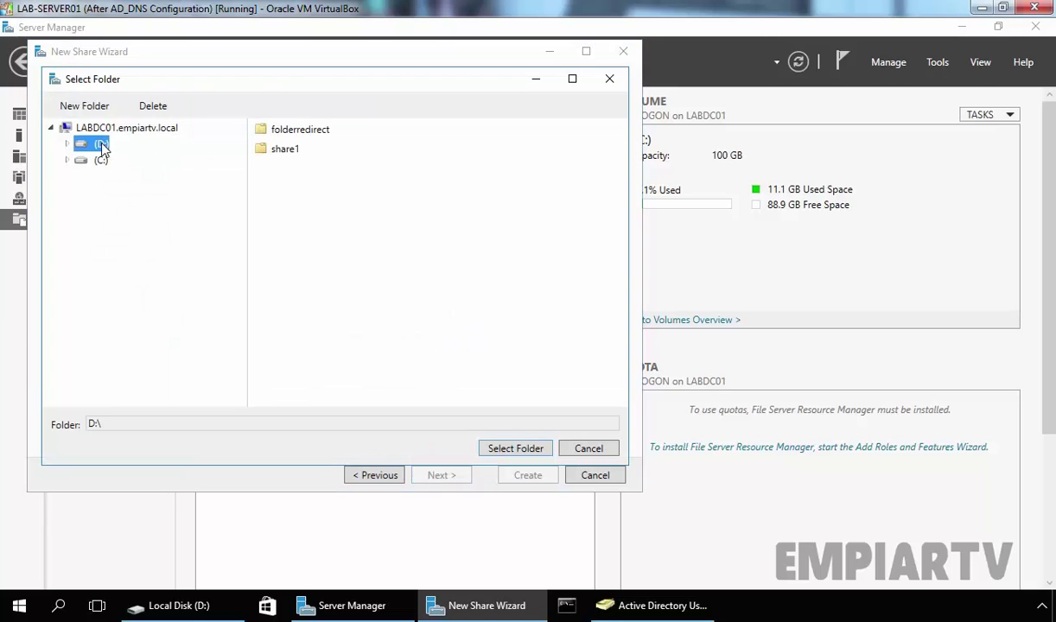
{"action": "left_click", "coordinate": [274, 152]}
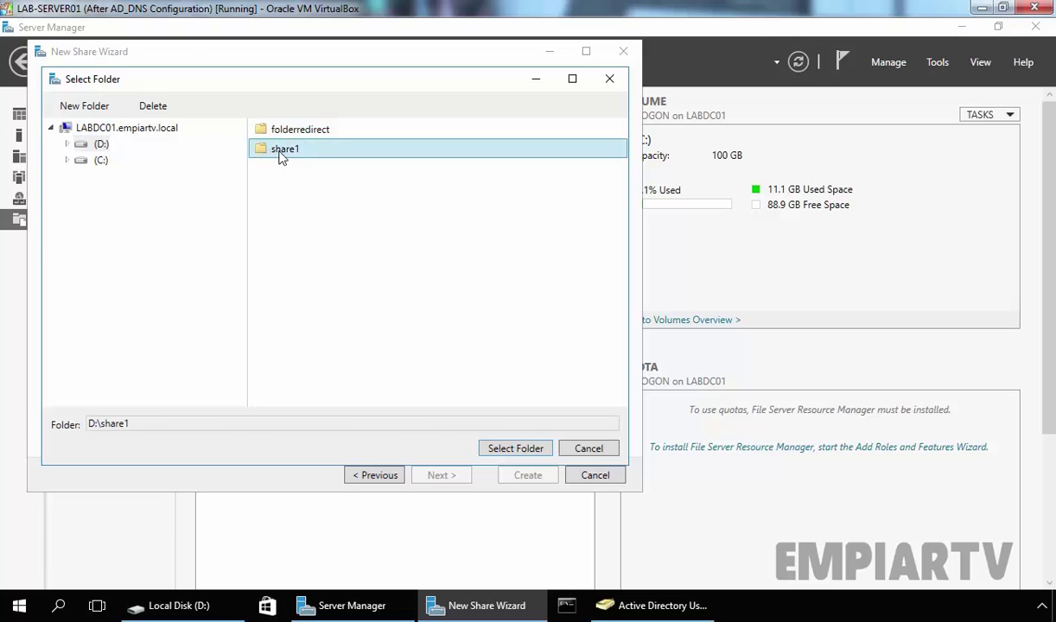
{"action": "left_click", "coordinate": [513, 449]}
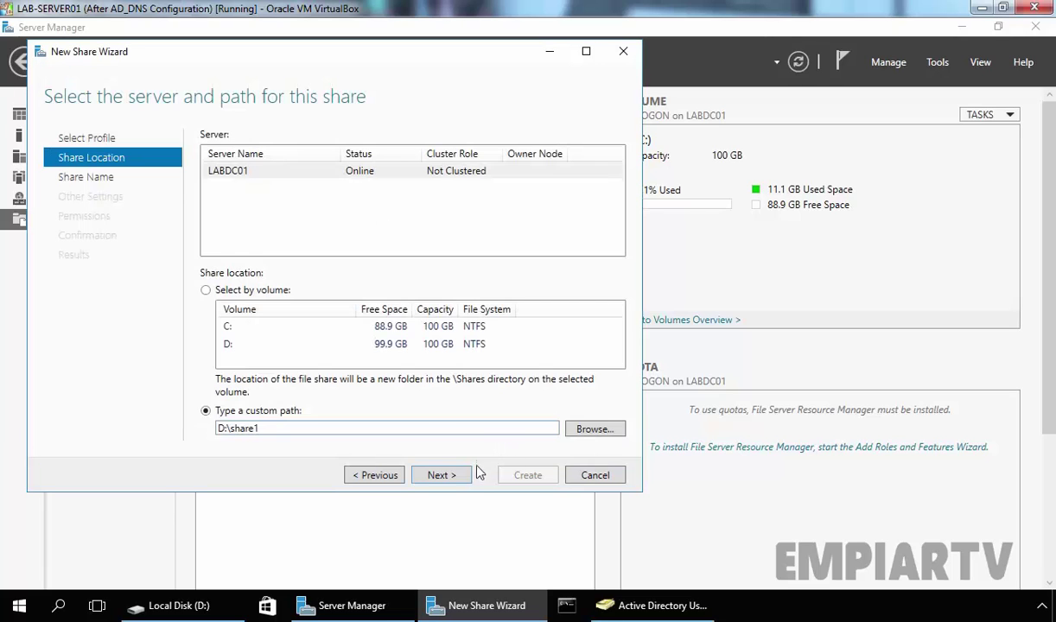
Keep the default share1 name, settings and permissions, create the share, and select it
{"action": "left_click", "coordinate": [439, 475]}
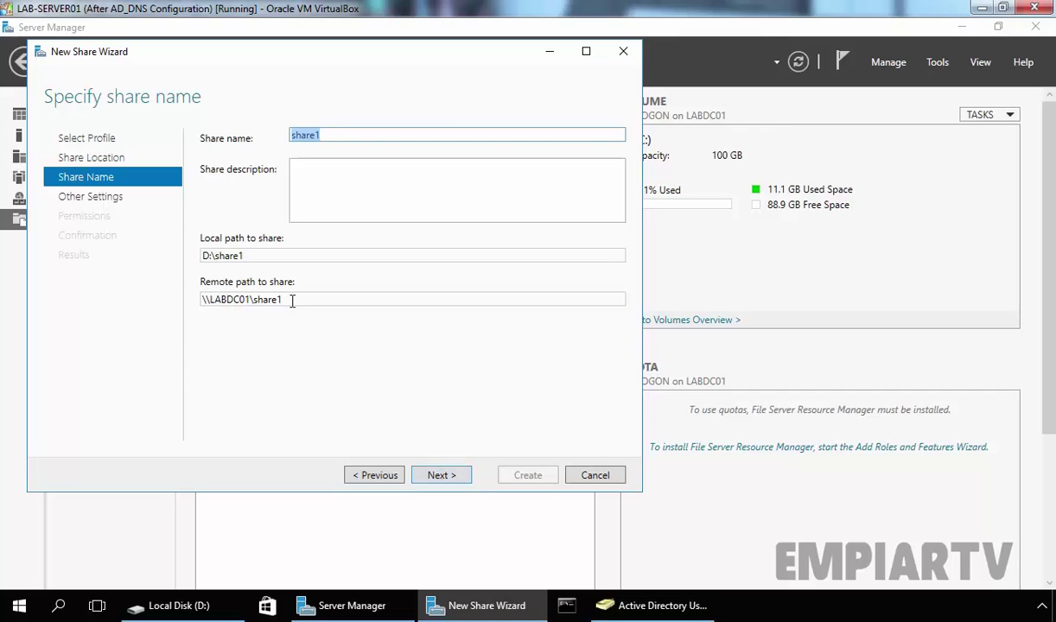
{"action": "left_click_drag", "start_coordinate": [280, 299], "coordinate": [189, 308]}
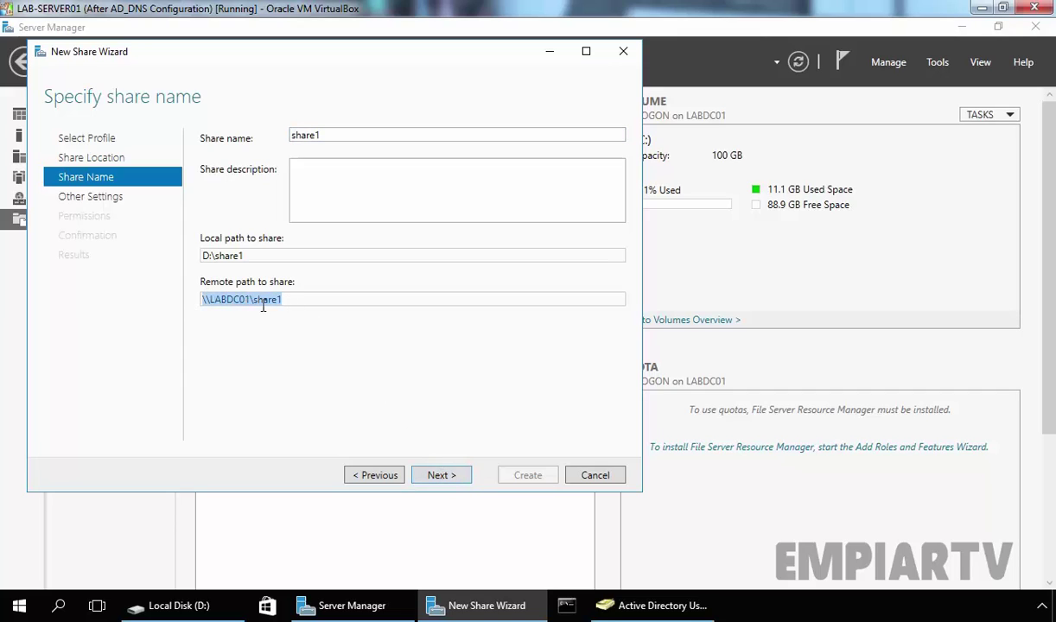
{"action": "left_click", "coordinate": [441, 474]}
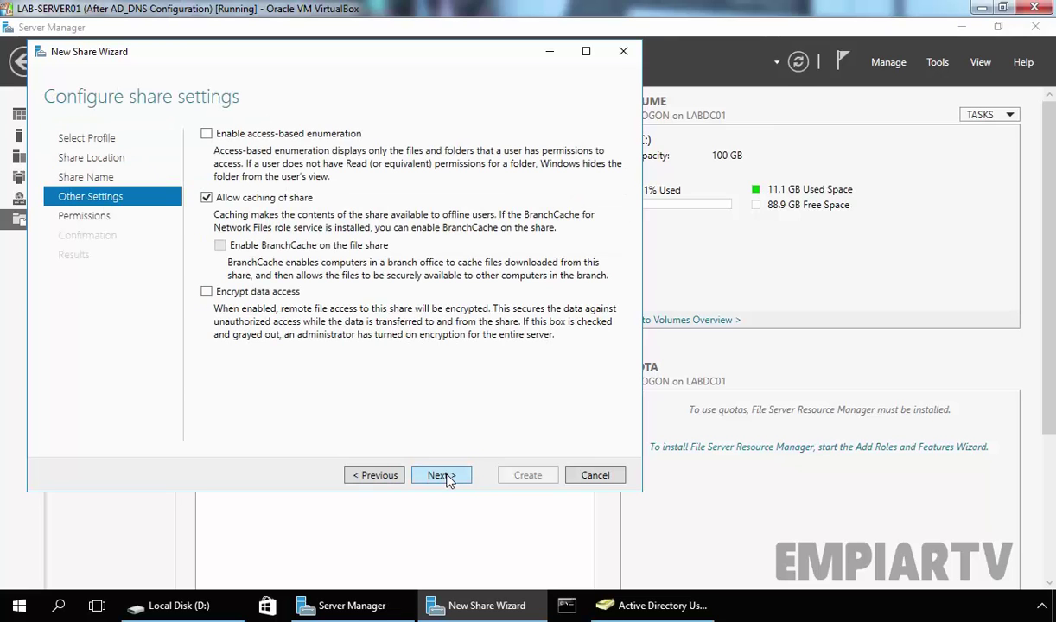
{"action": "left_click", "coordinate": [432, 474]}
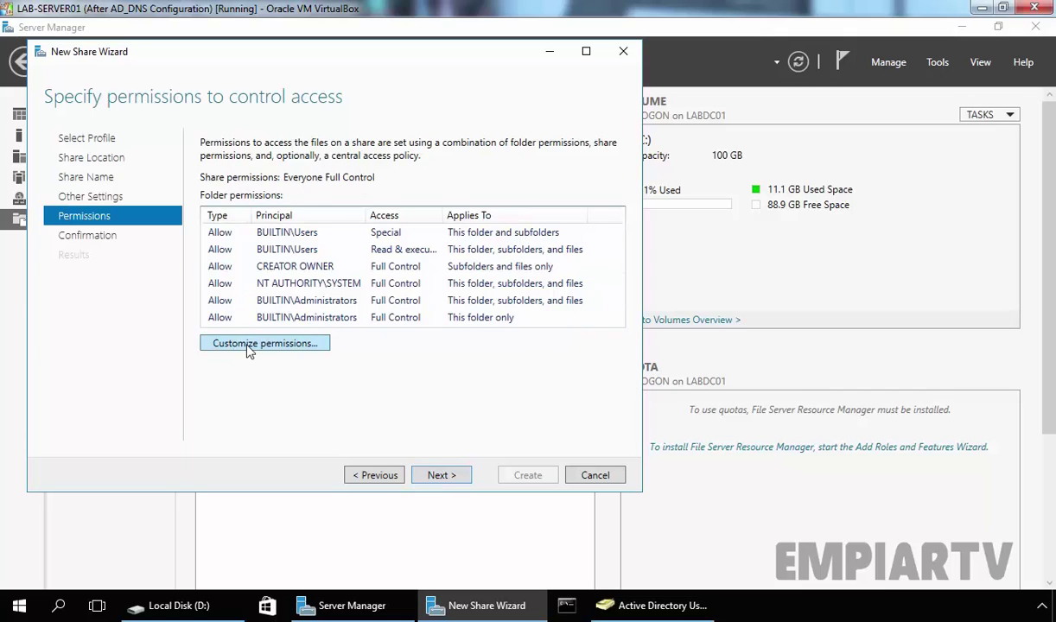
{"action": "left_click", "coordinate": [439, 477]}
{"action": "left_click", "coordinate": [517, 480]}
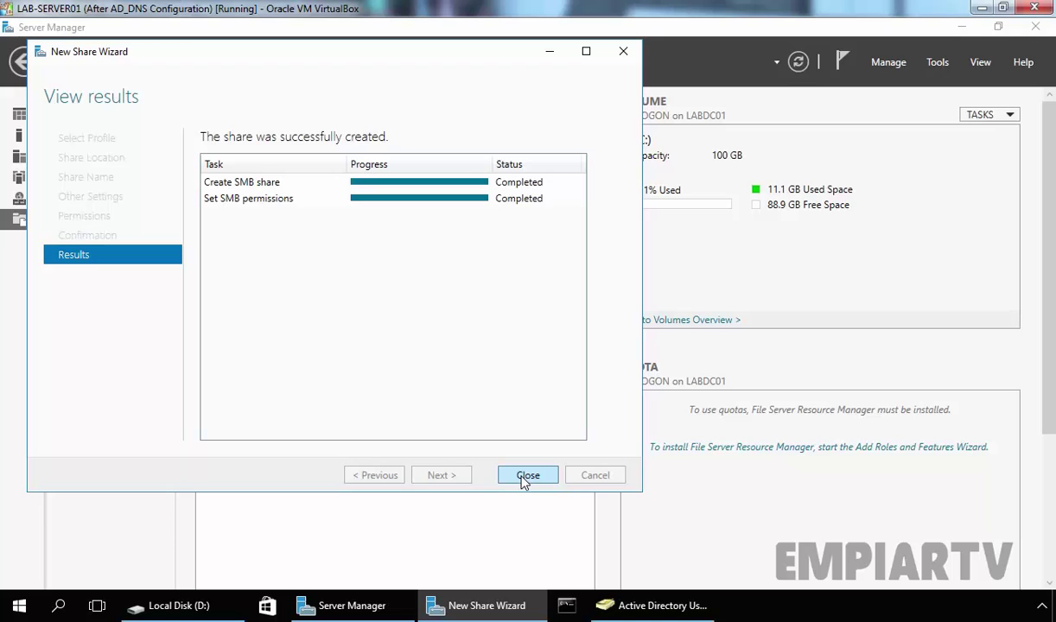
{"action": "left_click", "coordinate": [525, 477]}
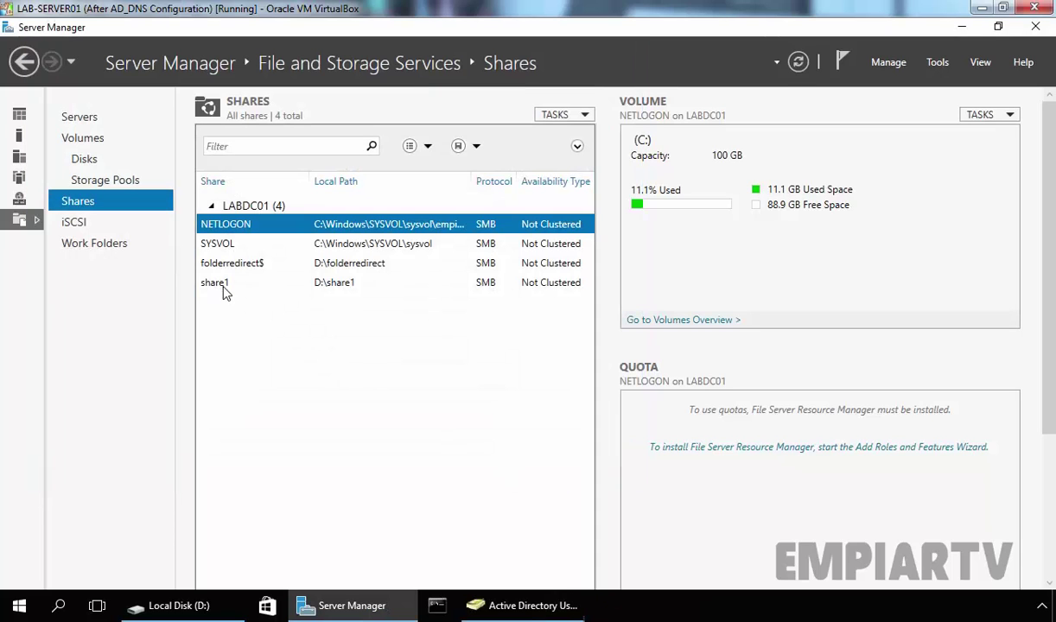
{"action": "left_click", "coordinate": [222, 289]}
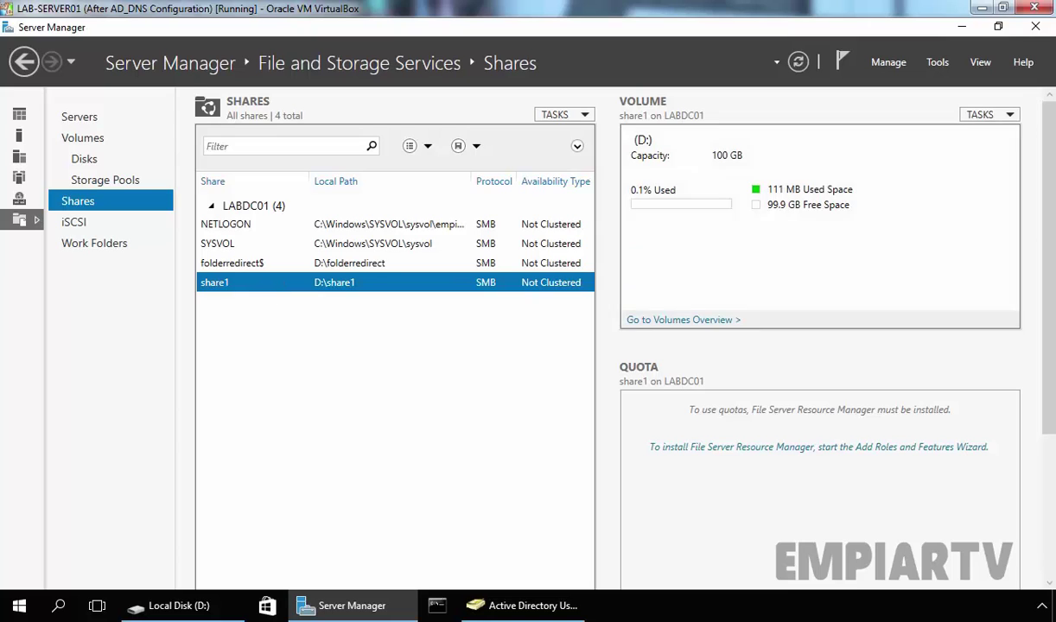
From Tools, create the GPO 'Map Drive with Item Level Targeting' linked to SalesTeam in empiartv.local
{"action": "left_click", "coordinate": [938, 63]}
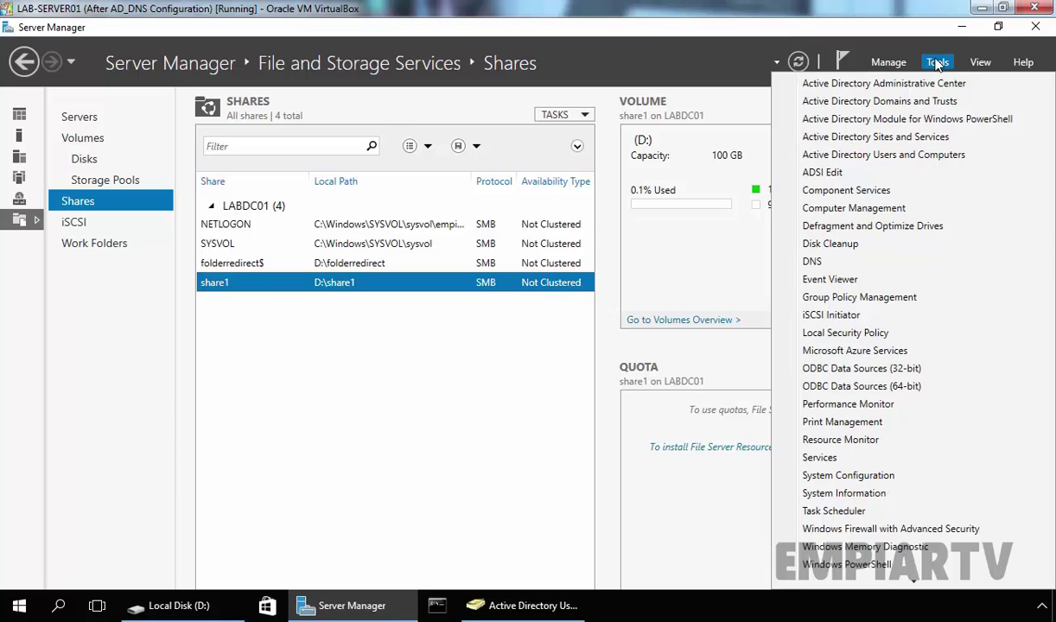
{"action": "left_click", "coordinate": [900, 298]}
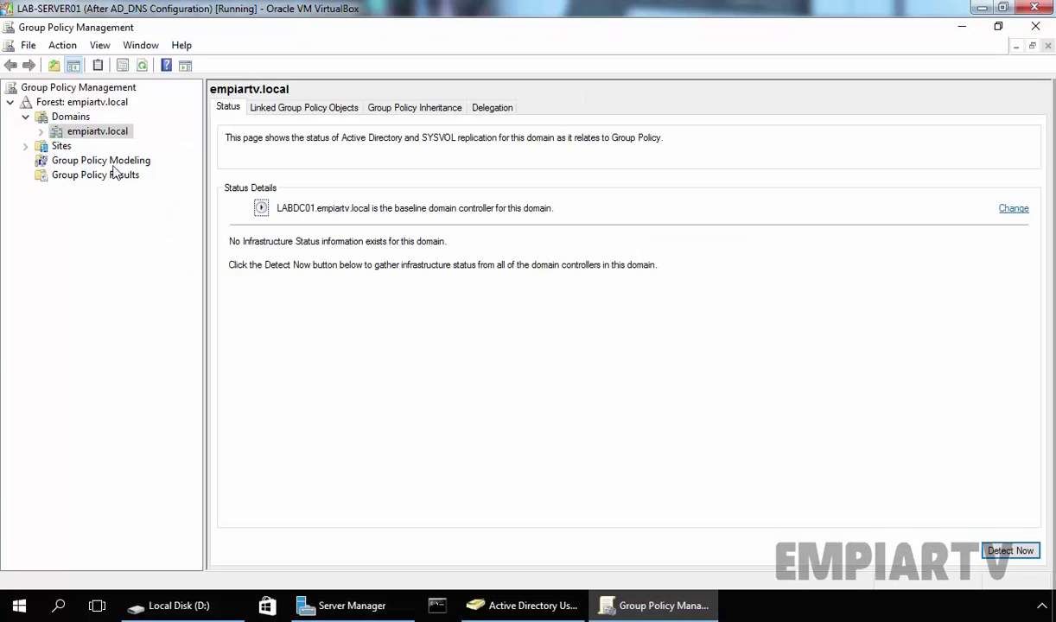
{"action": "double_click", "coordinate": [95, 134]}
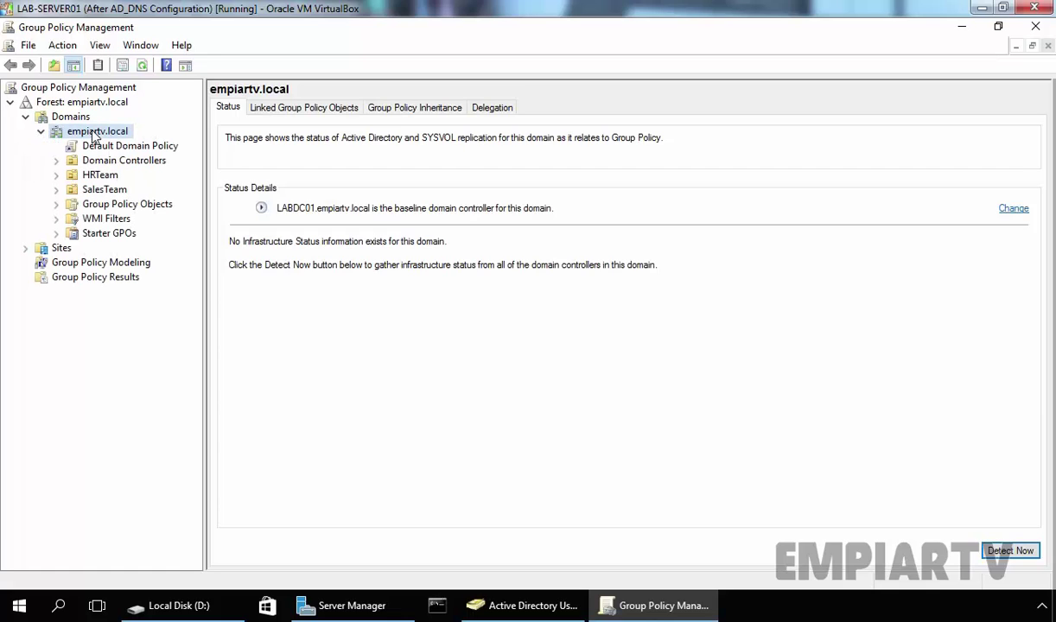
{"action": "left_click", "coordinate": [104, 190]}
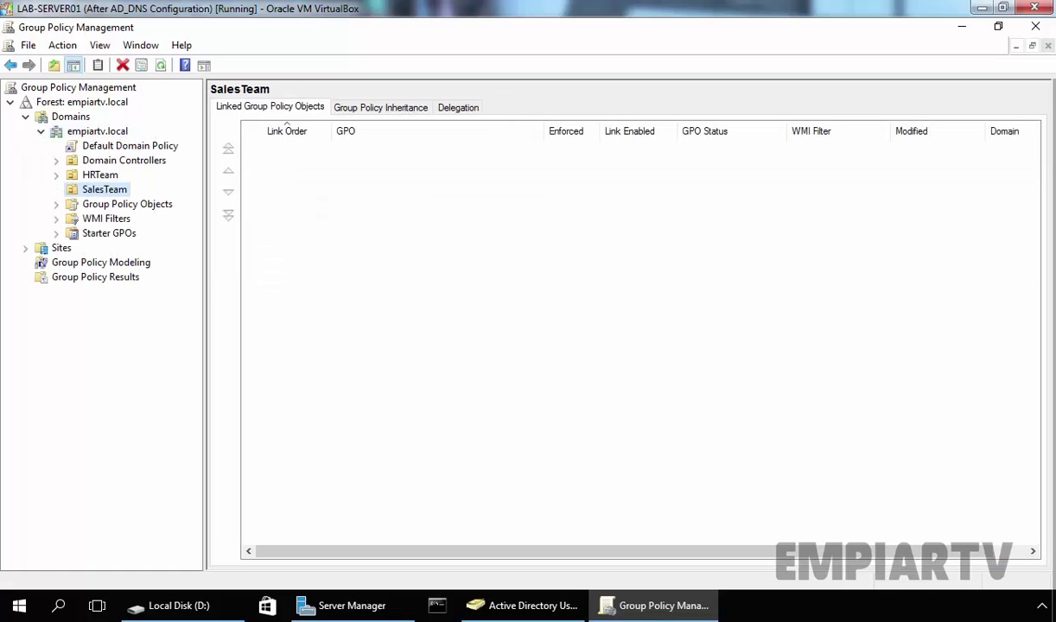
{"action": "right_click", "coordinate": [94, 192]}
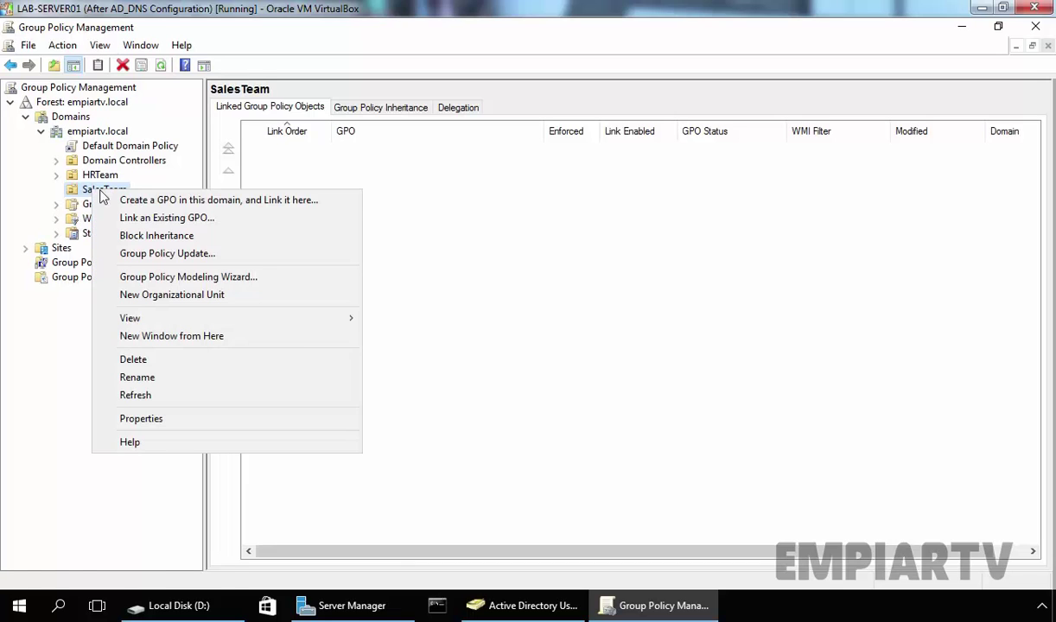
{"action": "left_click", "coordinate": [161, 201]}
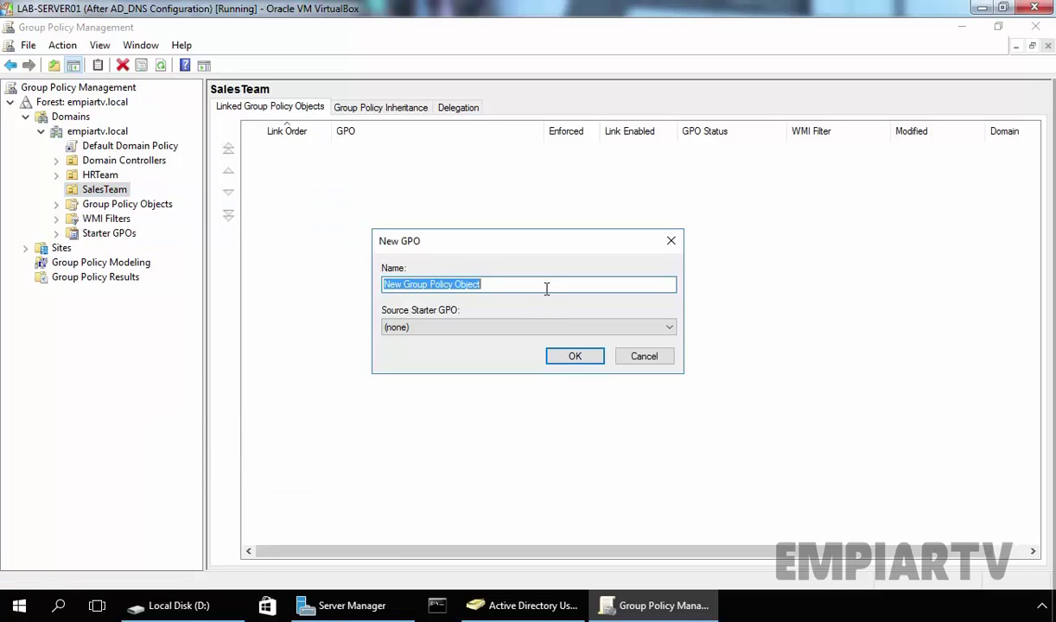
{"action": "type", "text": "Map Drive with "}
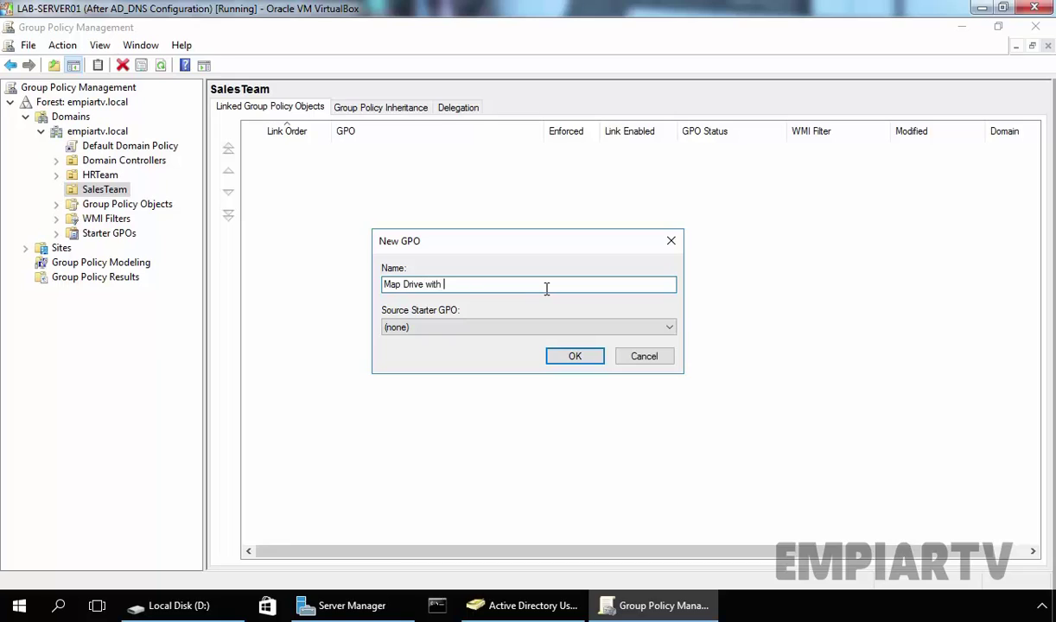
{"action": "type", "text": "Item Level Targeting"}
{"action": "left_click", "coordinate": [575, 358]}
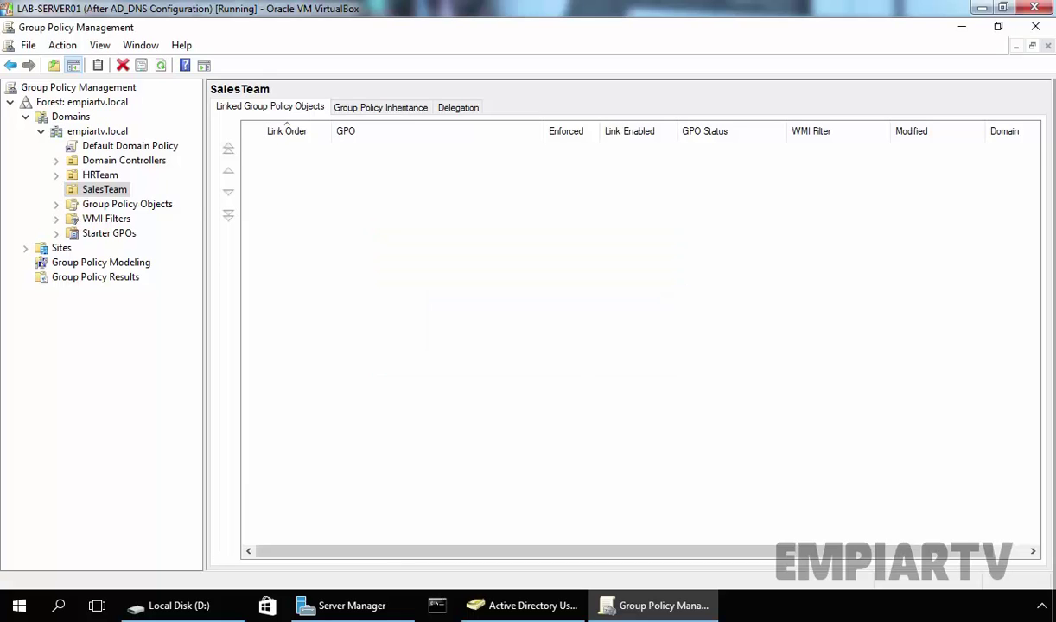
{"action": "left_click", "coordinate": [125, 204]}
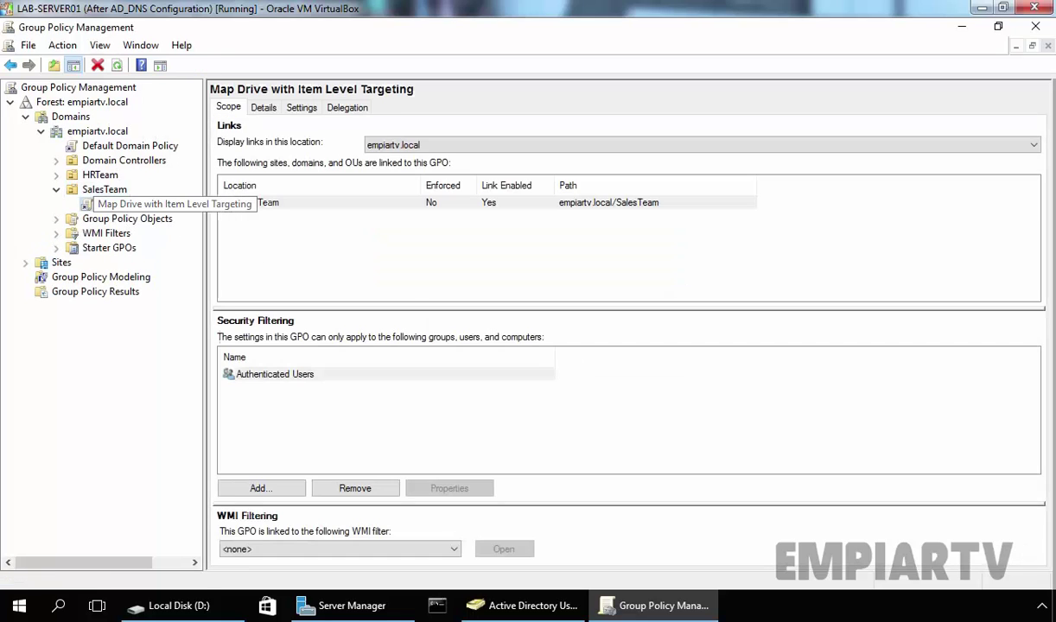
Edit the new GPO in a maximized editor at User Configuration > Preferences > Windows Settings > Drive Maps
{"action": "right_click", "coordinate": [129, 209]}
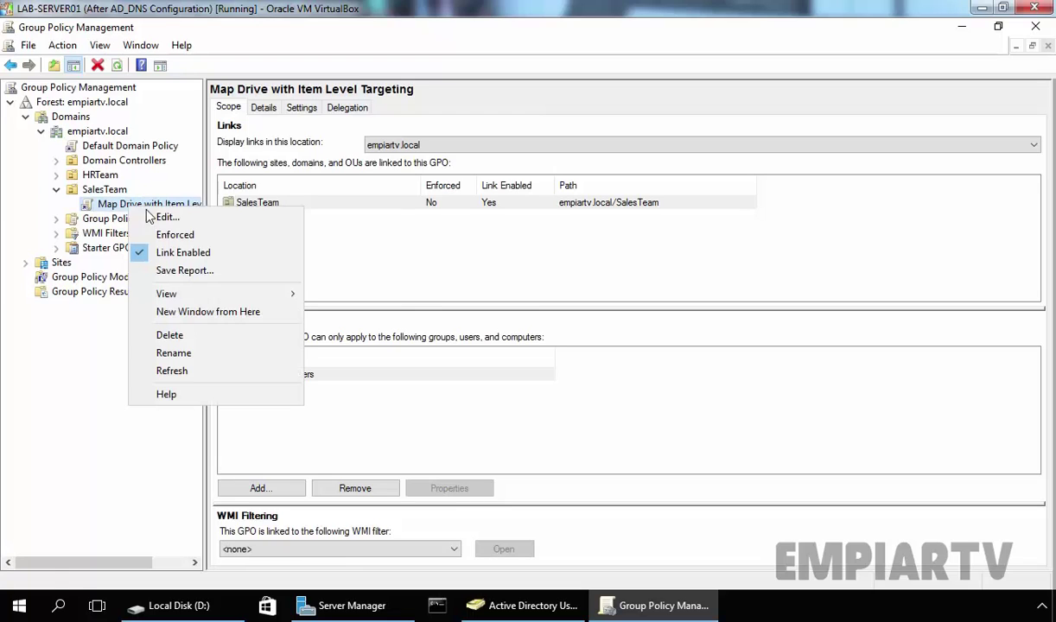
{"action": "left_click", "coordinate": [165, 220]}
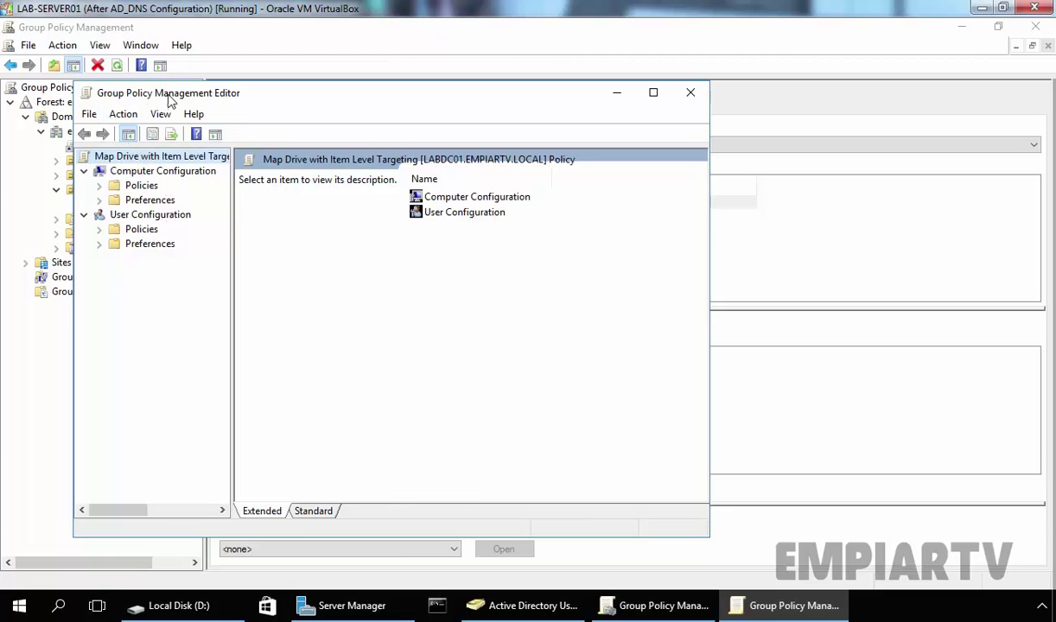
{"action": "double_click", "coordinate": [170, 95]}
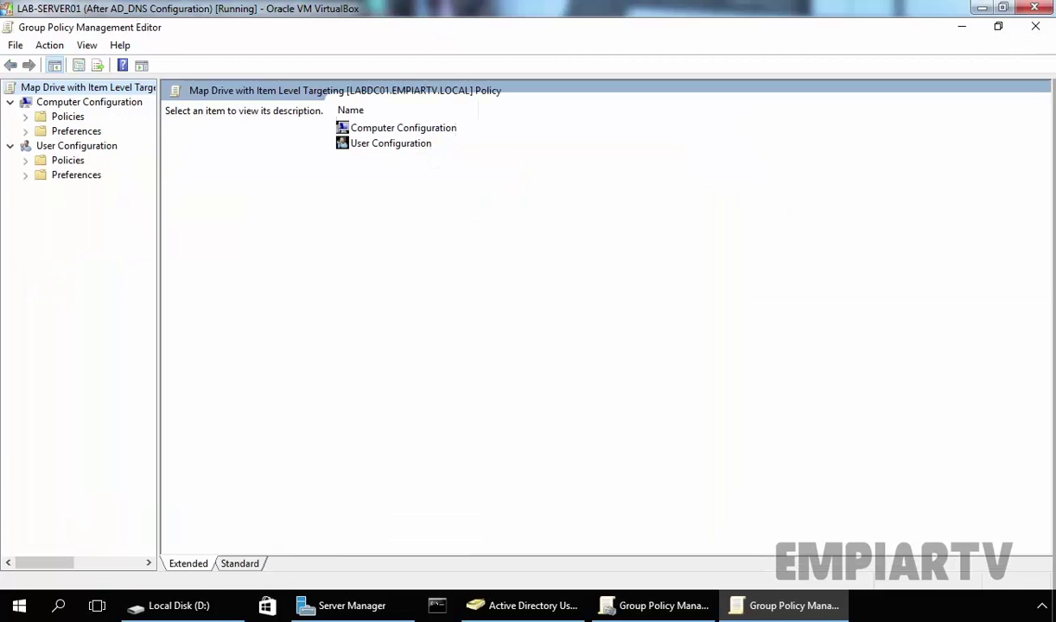
{"action": "left_click", "coordinate": [77, 149]}
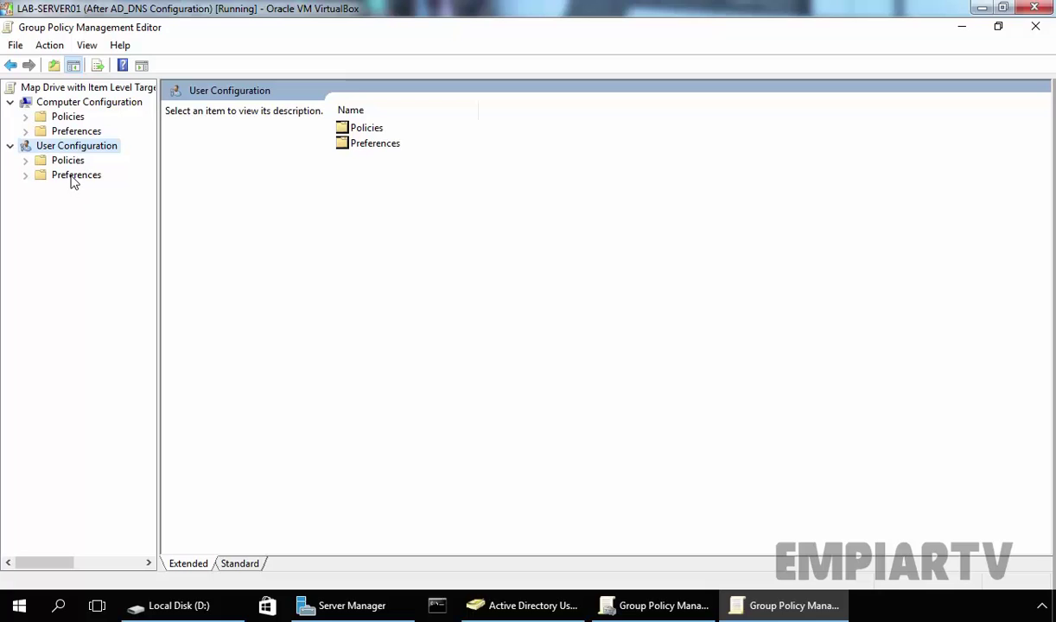
{"action": "double_click", "coordinate": [73, 175]}
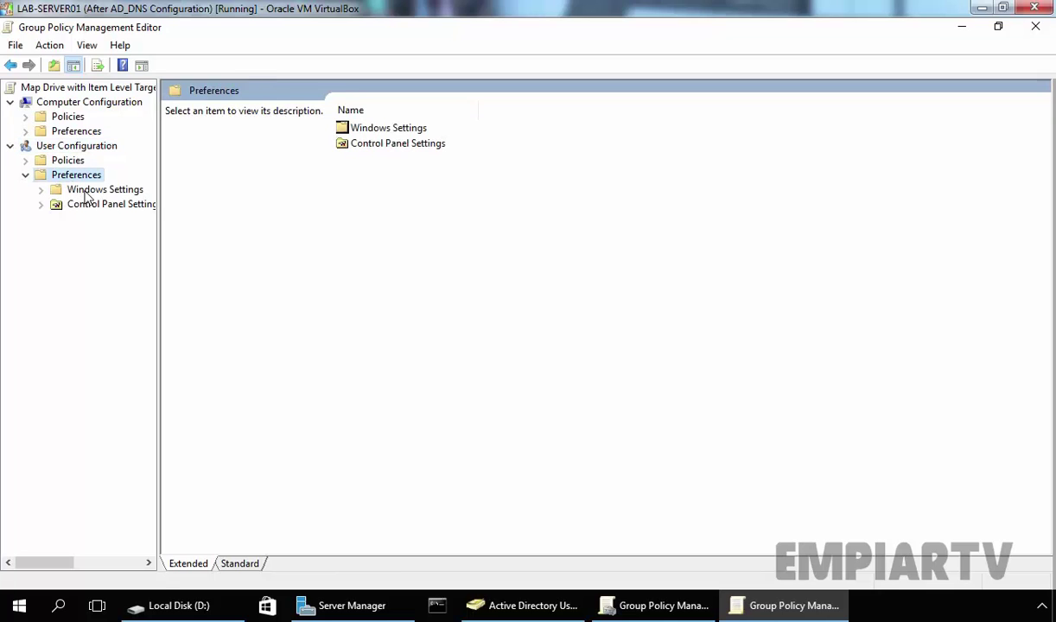
{"action": "double_click", "coordinate": [86, 190]}
{"action": "left_click", "coordinate": [102, 220]}
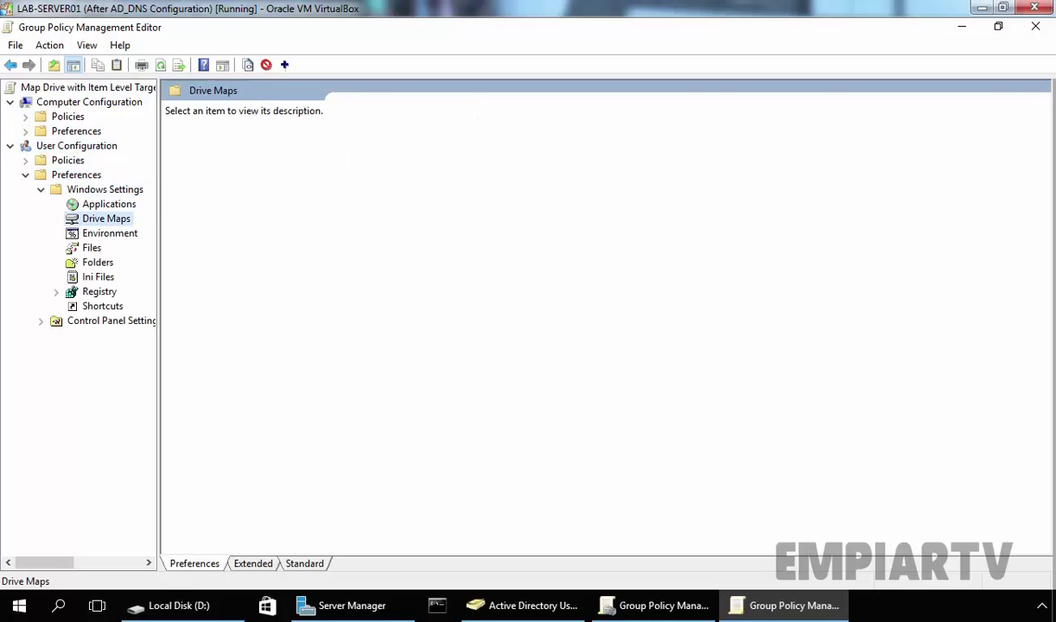
Add a new mapped drive with action Create, location \\labdc01\share1, and reconnect enabled
{"action": "right_click", "coordinate": [110, 219]}
{"action": "mouse_move", "coordinate": [143, 227]}
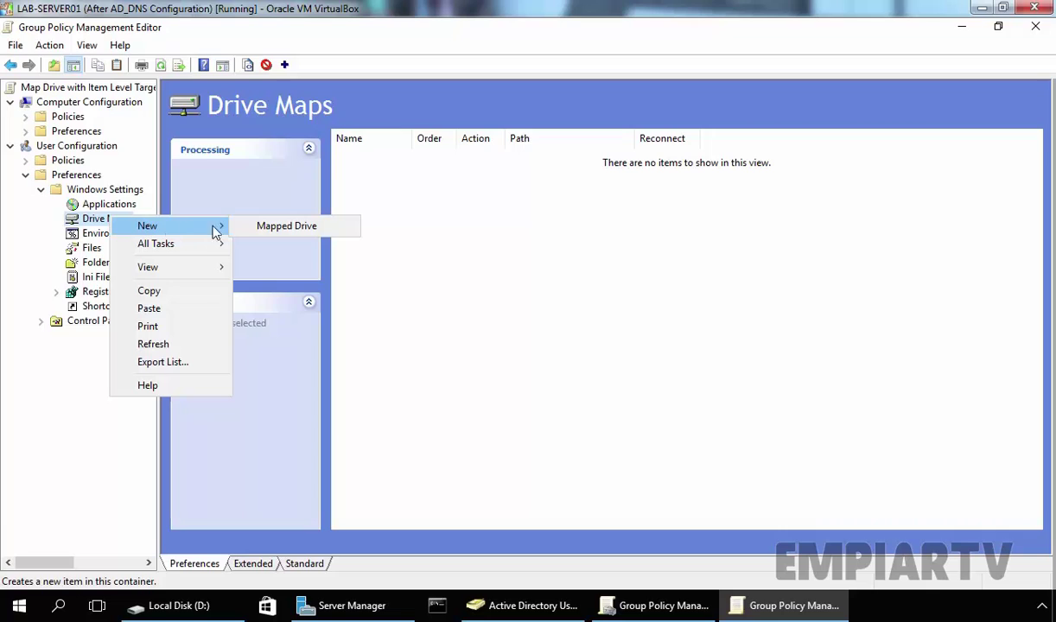
{"action": "left_click", "coordinate": [291, 220]}
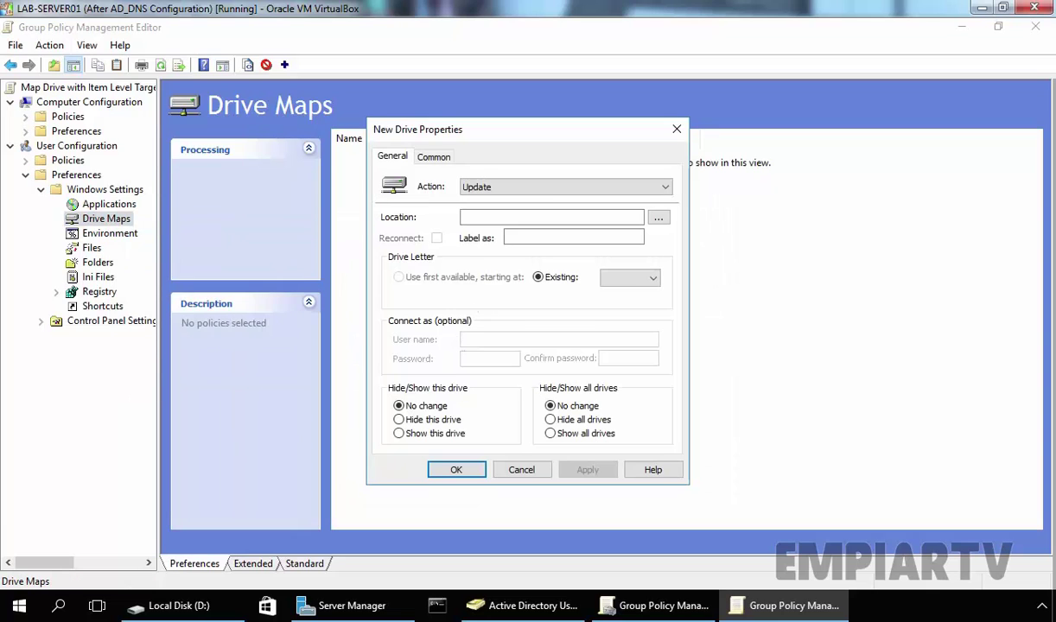
{"action": "left_click", "coordinate": [477, 187]}
{"action": "left_click", "coordinate": [496, 204]}
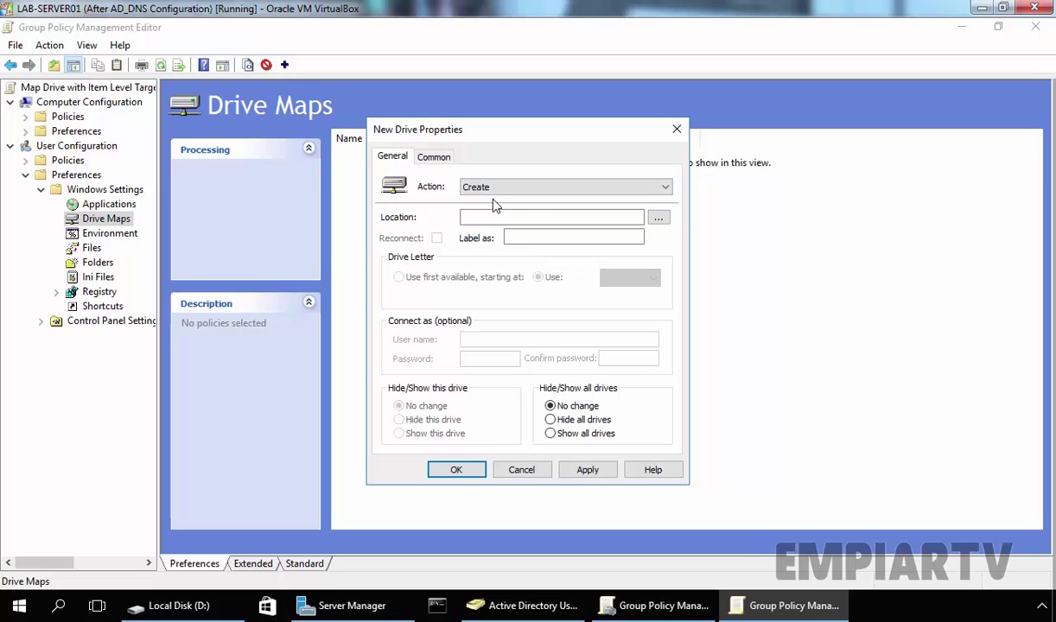
{"action": "left_click", "coordinate": [498, 217]}
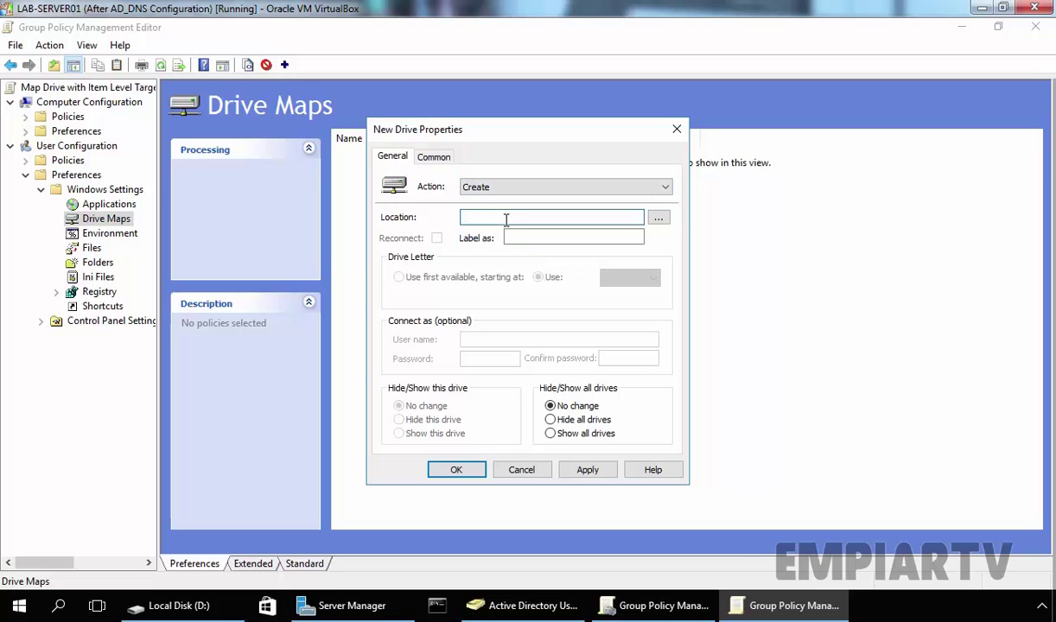
{"action": "type", "text": "\\\\"}
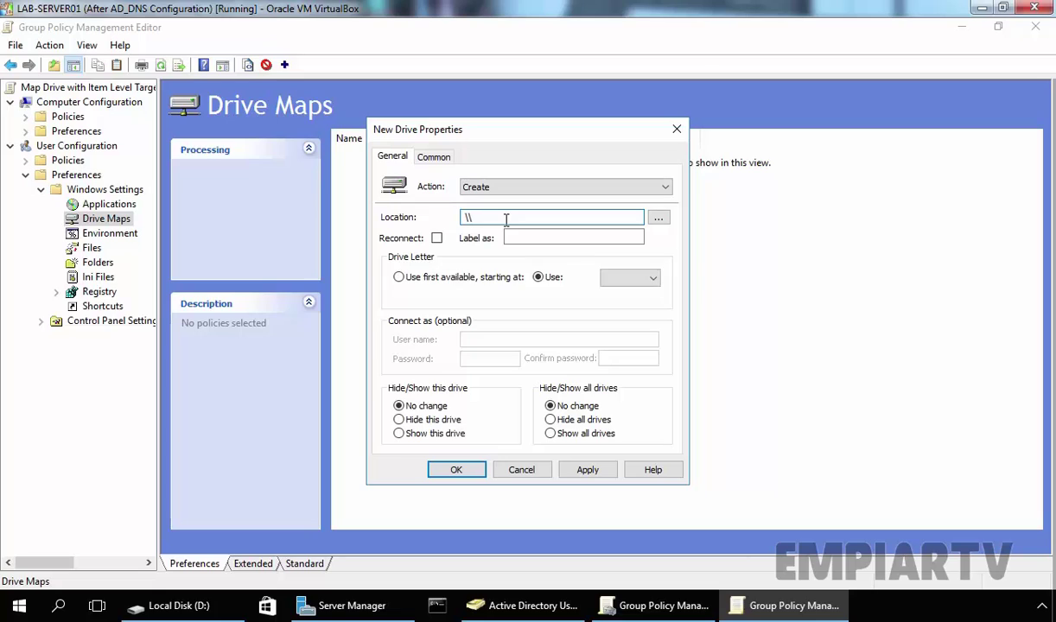
{"action": "type", "text": "labdc01\\share1"}
{"action": "left_click", "coordinate": [436, 238]}
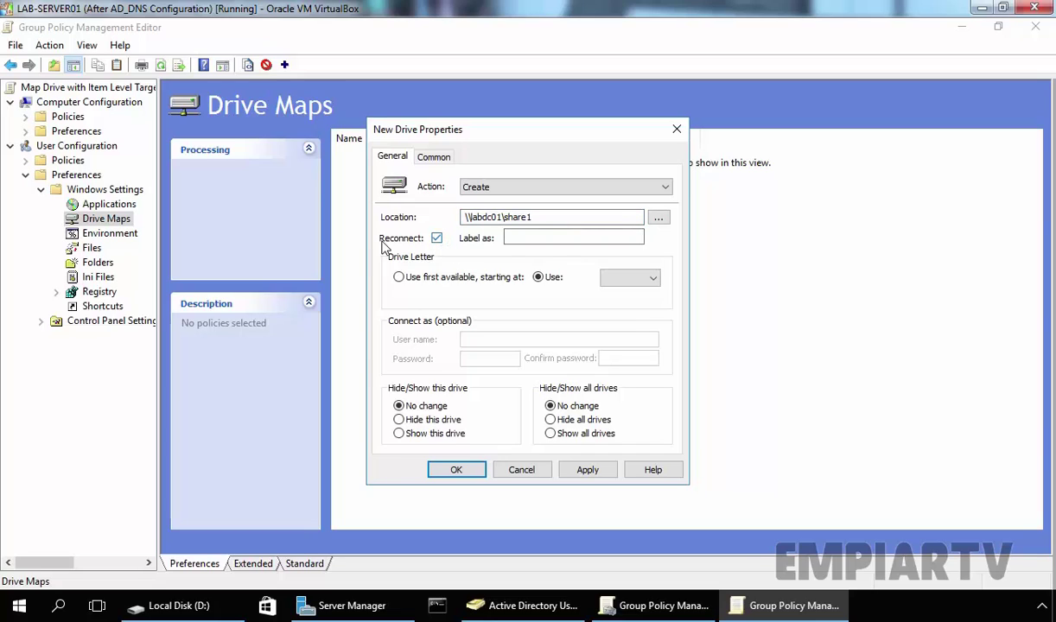
Label the drive DATA, use first available letter starting at H, and apply
{"action": "left_click", "coordinate": [519, 238]}
{"action": "type", "text": "D"}
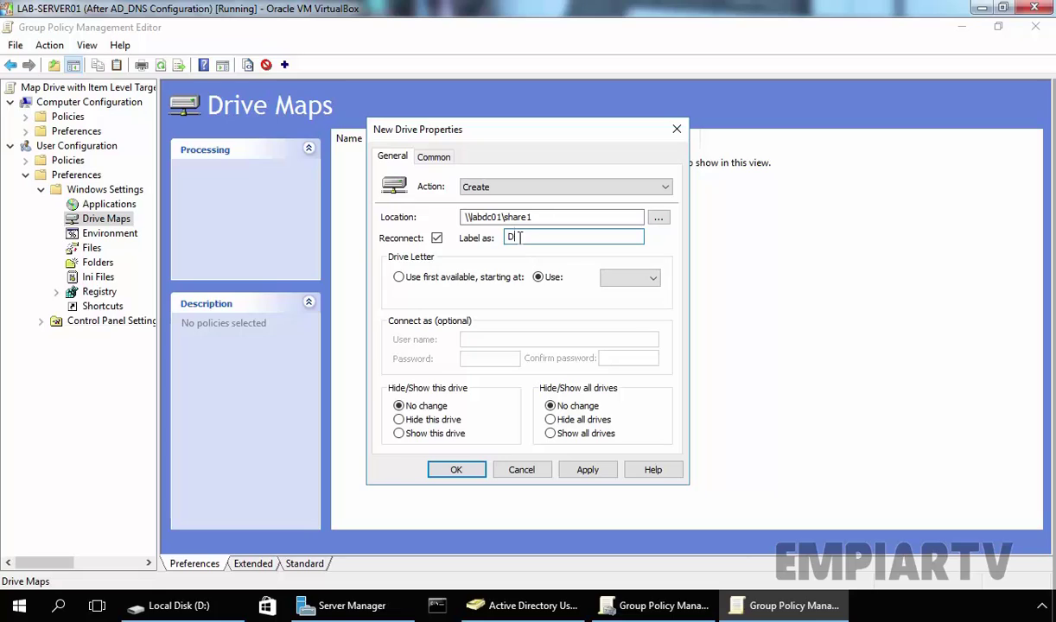
{"action": "type", "text": "ATA"}
{"action": "left_click", "coordinate": [398, 276]}
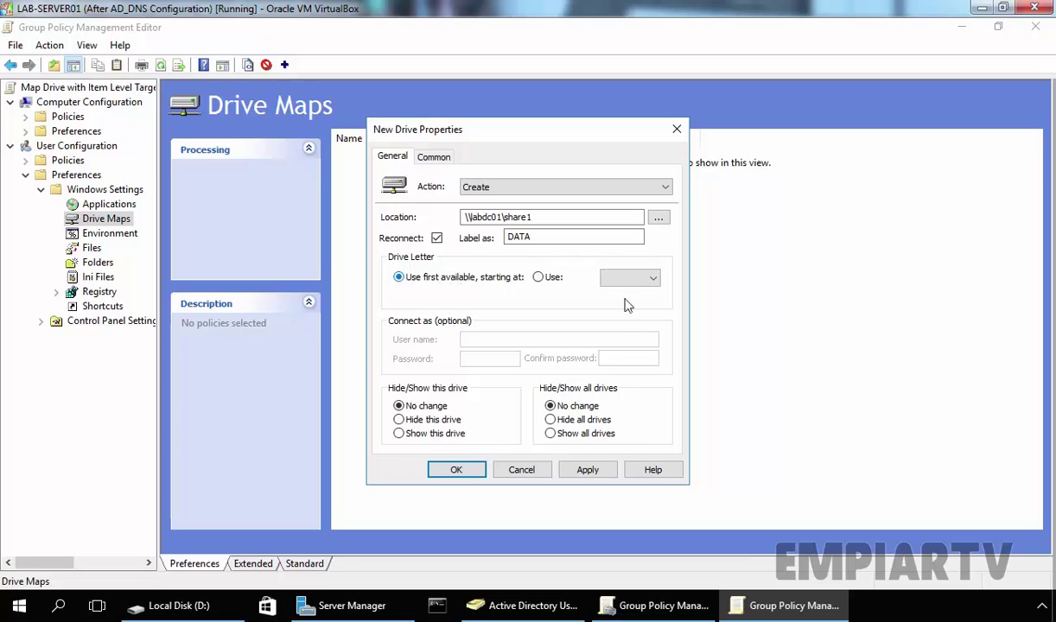
{"action": "left_click", "coordinate": [650, 277]}
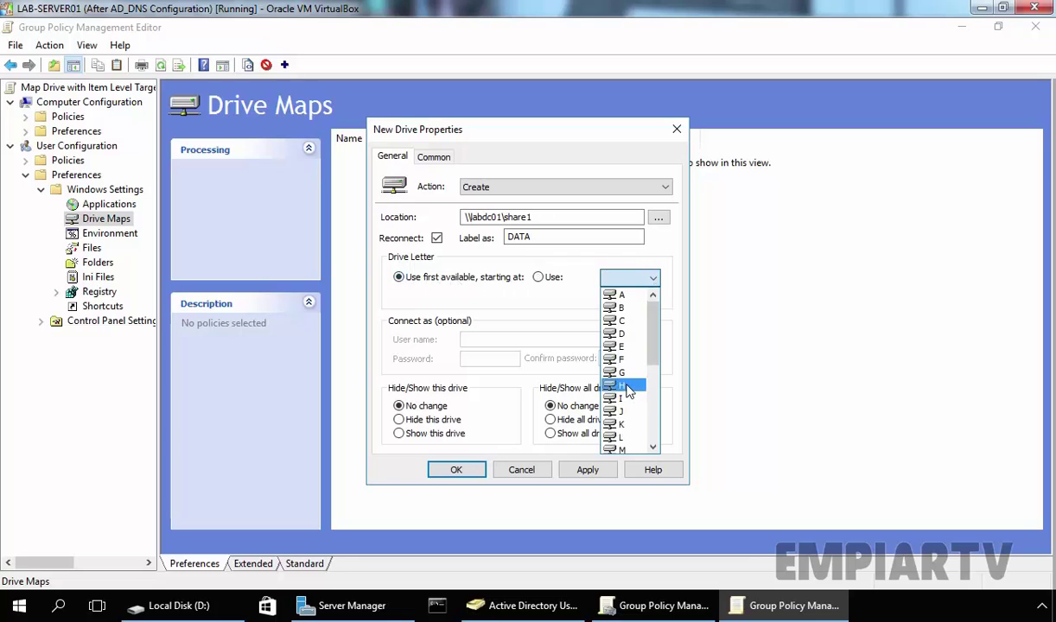
{"action": "left_click", "coordinate": [624, 386]}
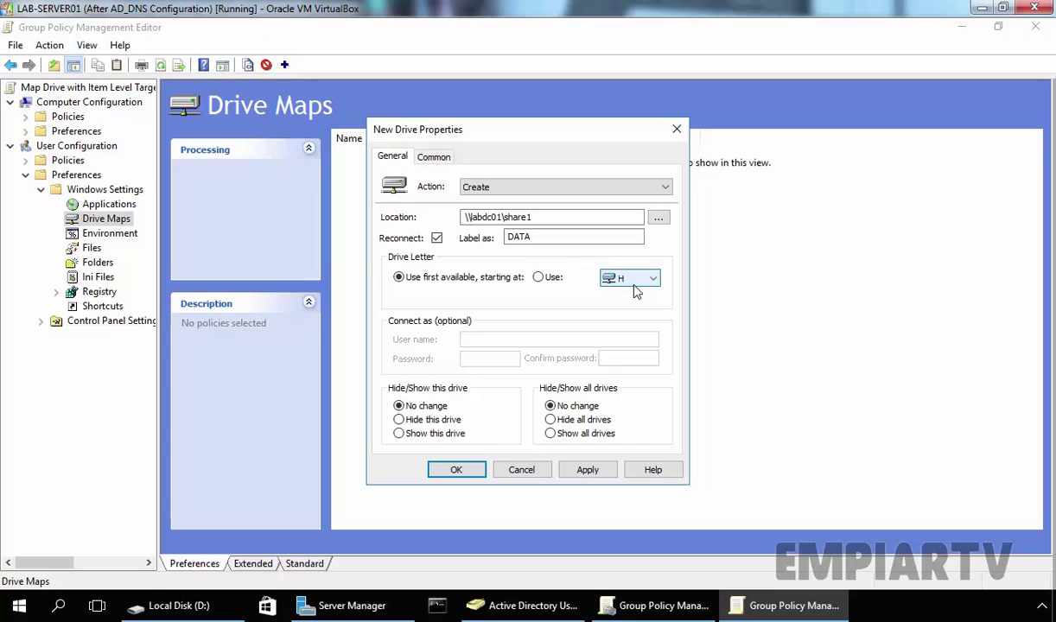
{"action": "left_click", "coordinate": [587, 467]}
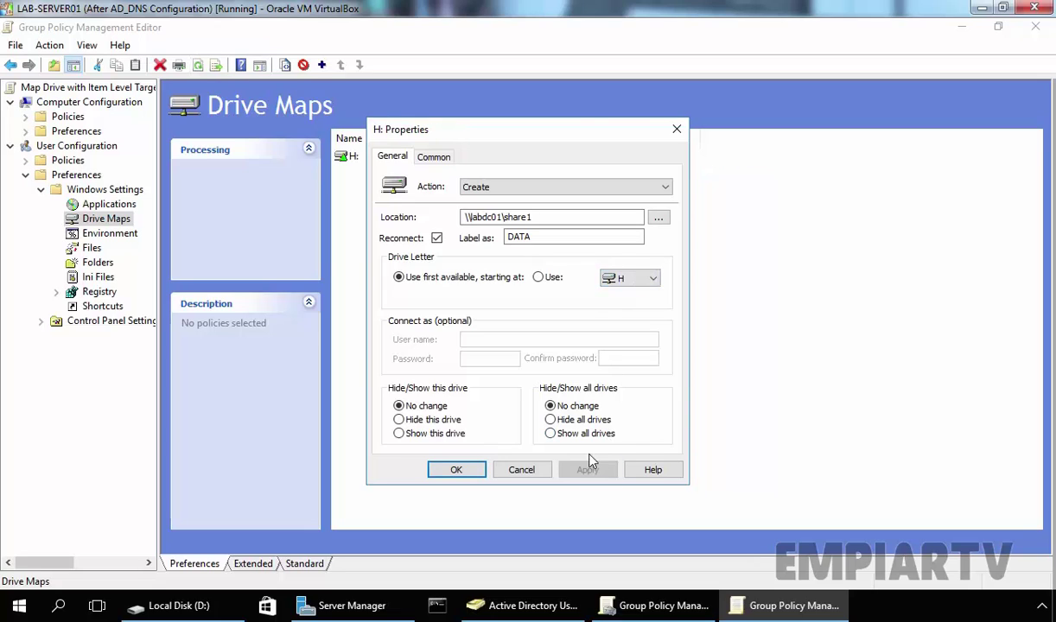
Enable item-level targeting on the Common tab and add a Security Group targeting item
{"action": "left_click", "coordinate": [435, 158]}
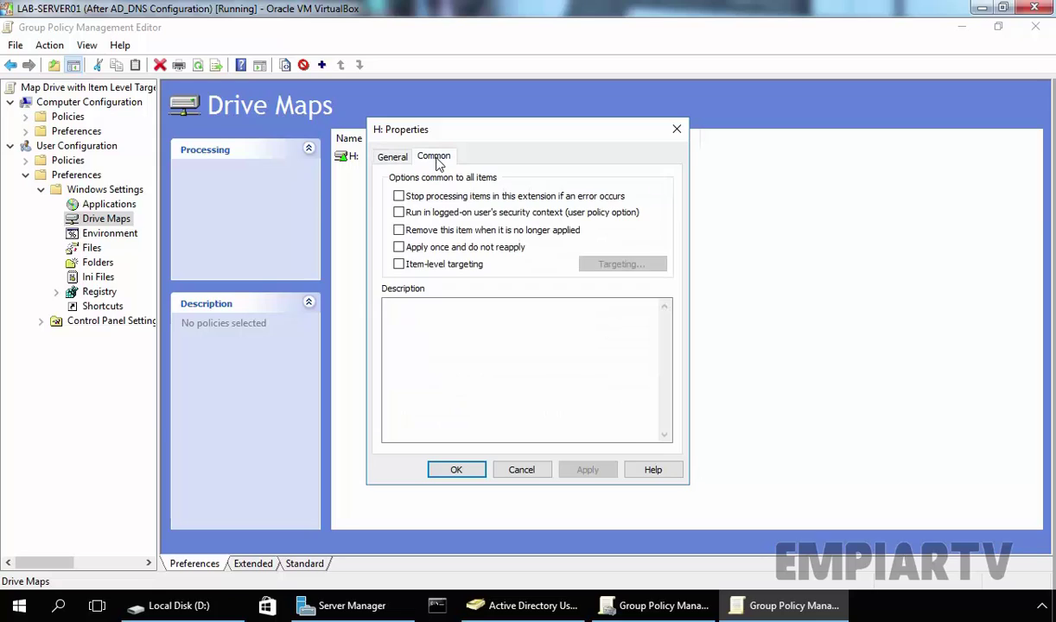
{"action": "left_click", "coordinate": [399, 266]}
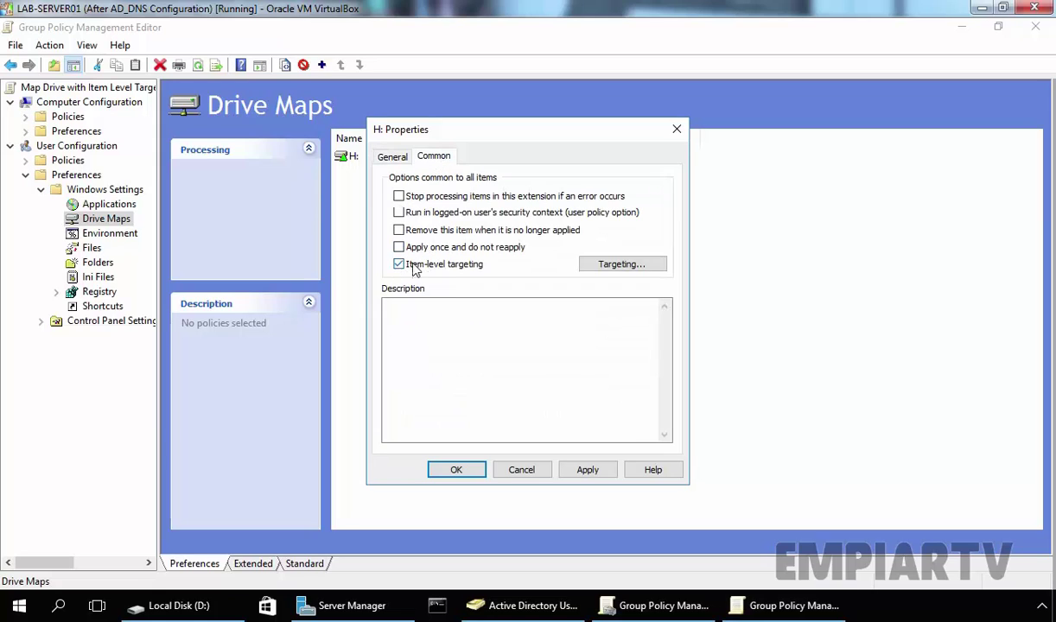
{"action": "left_click", "coordinate": [623, 267]}
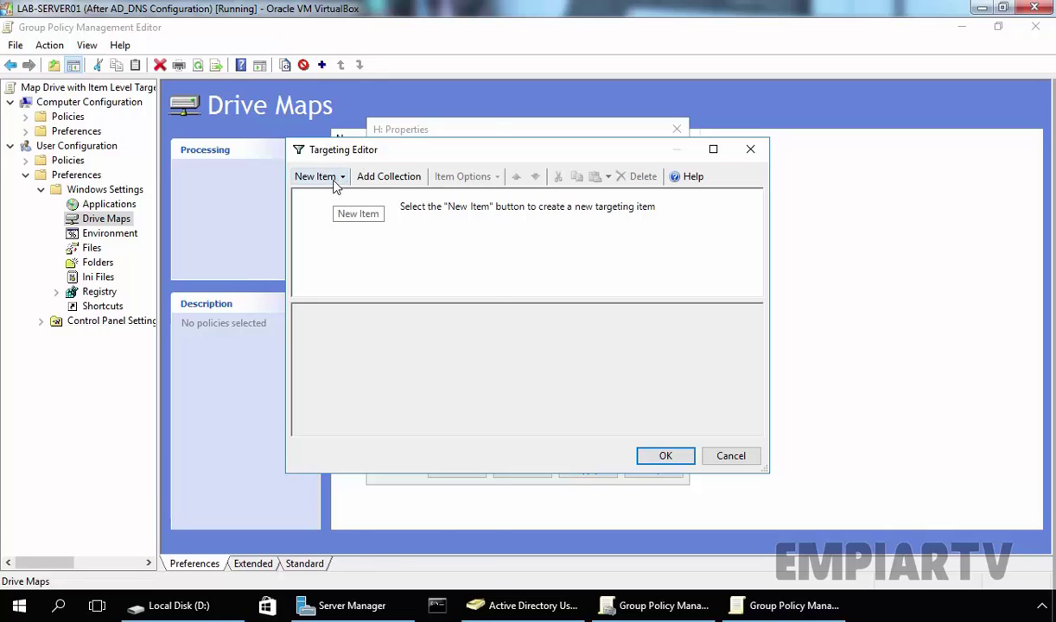
{"action": "left_click", "coordinate": [335, 182]}
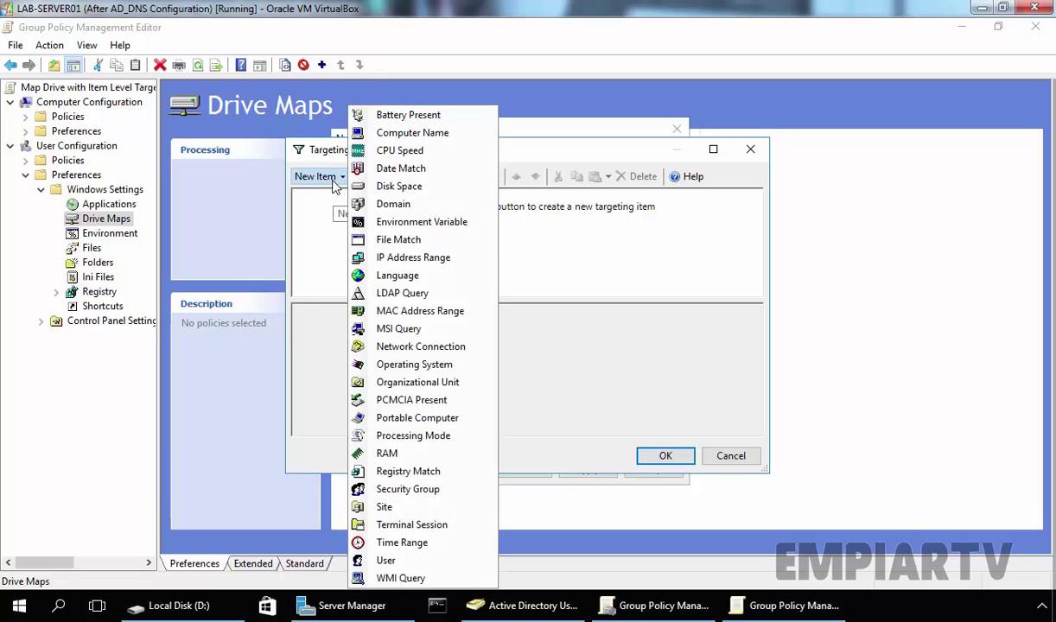
{"action": "left_click", "coordinate": [402, 490]}
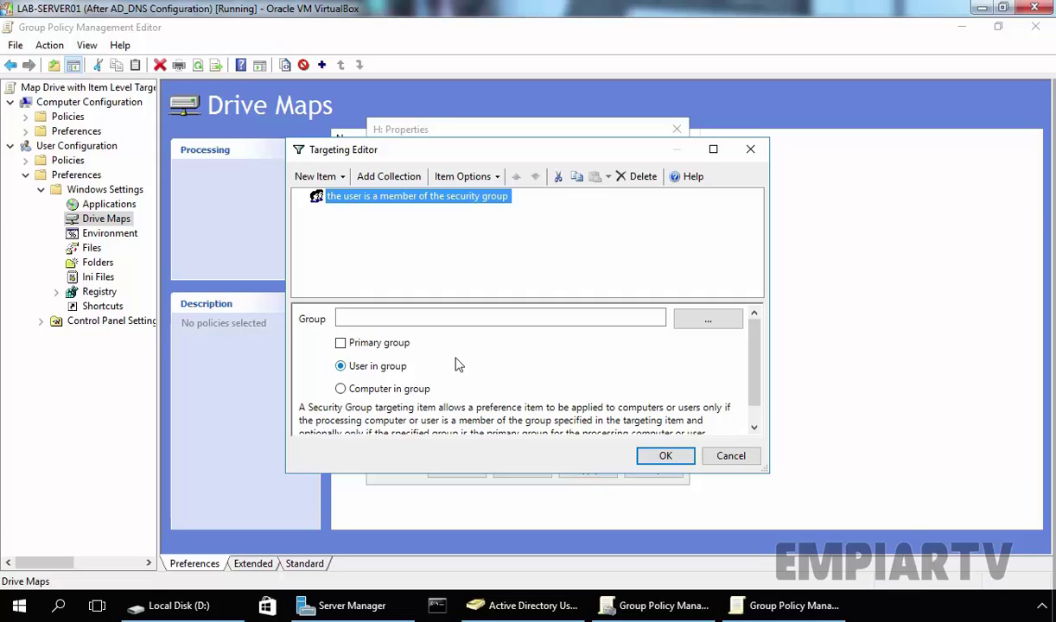
Set the targeting group to salesusers, resolved by Check Names to EMPIARTV\SalesUsers
{"action": "left_click", "coordinate": [708, 323]}
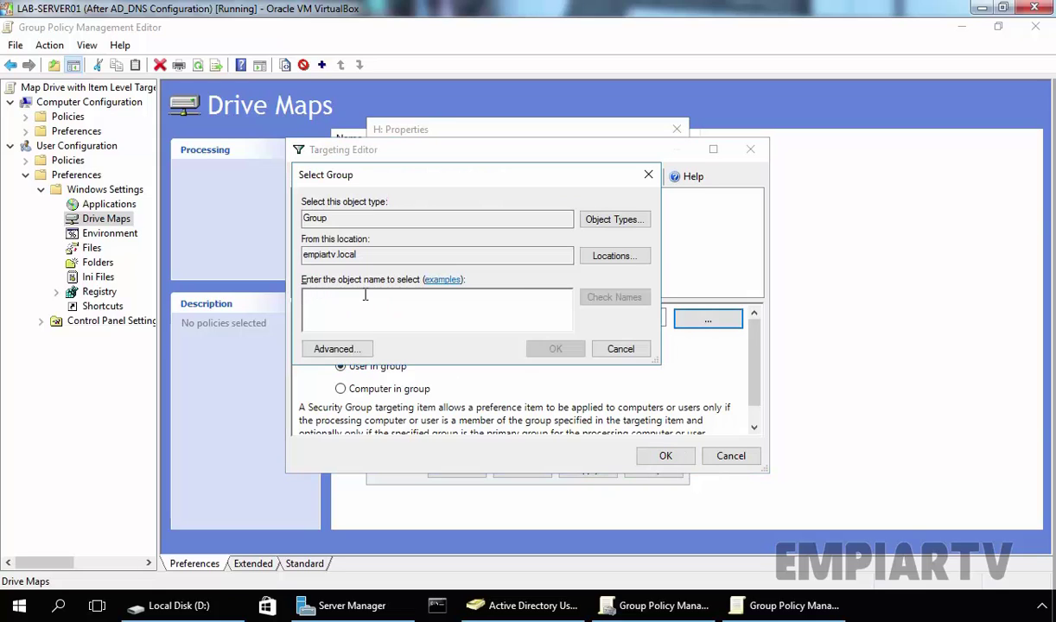
{"action": "type", "text": "salesuser"}
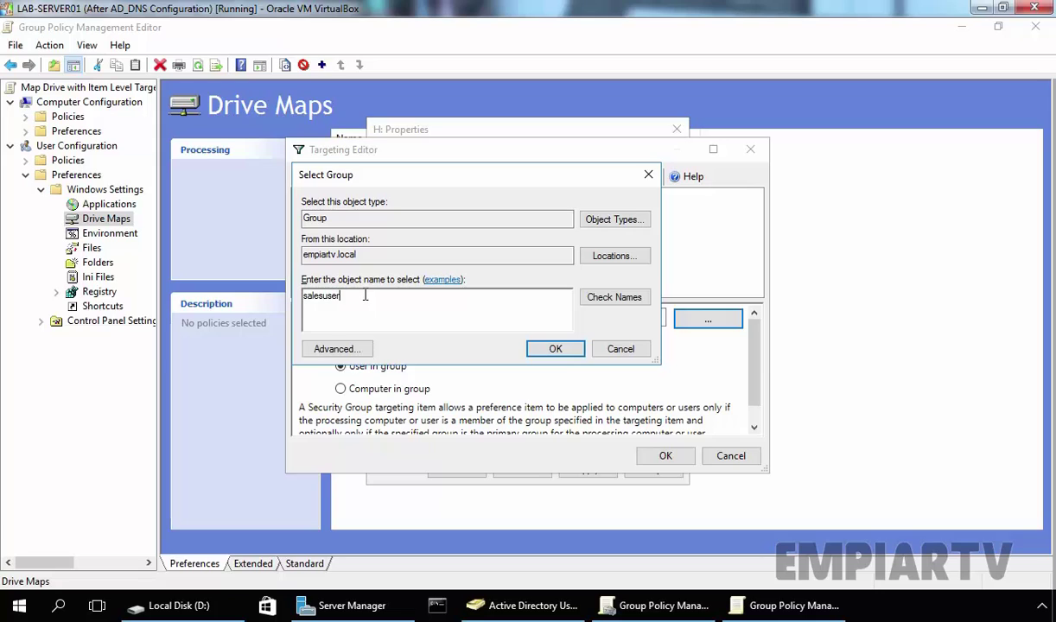
{"action": "type", "text": "s"}
{"action": "left_click", "coordinate": [597, 302]}
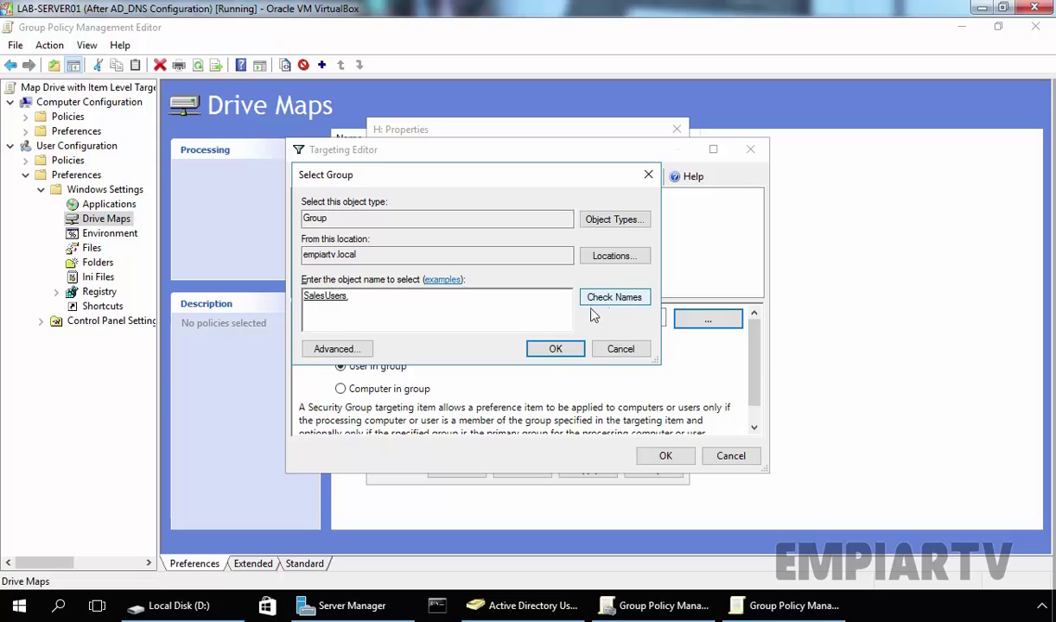
{"action": "left_click", "coordinate": [555, 349]}
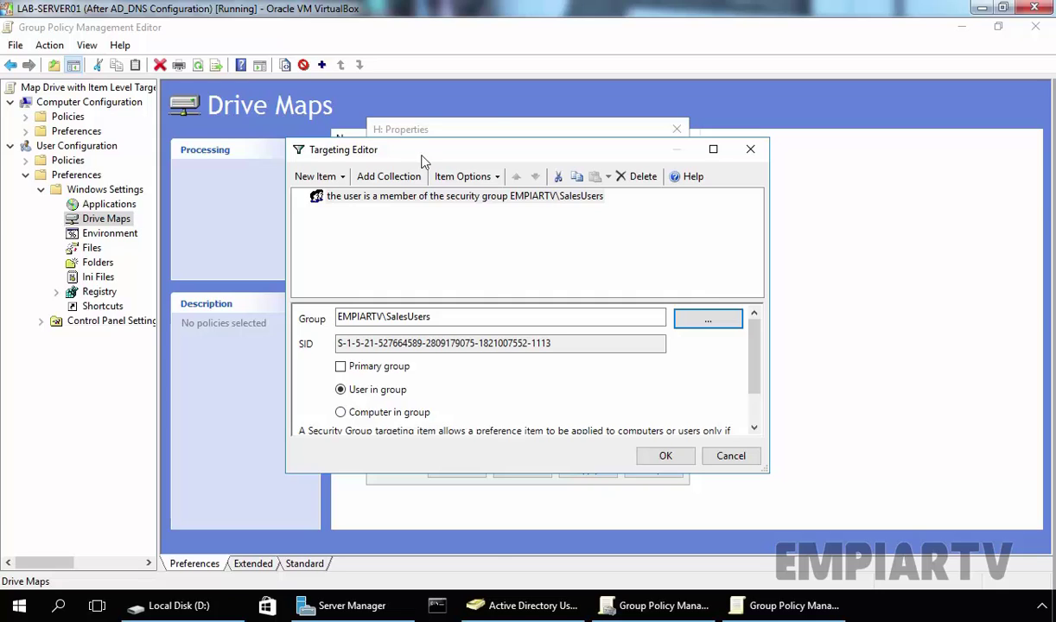
Accept the SalesUsers targeting, apply and save the H: drive map, and select its row
{"action": "left_click", "coordinate": [319, 176]}
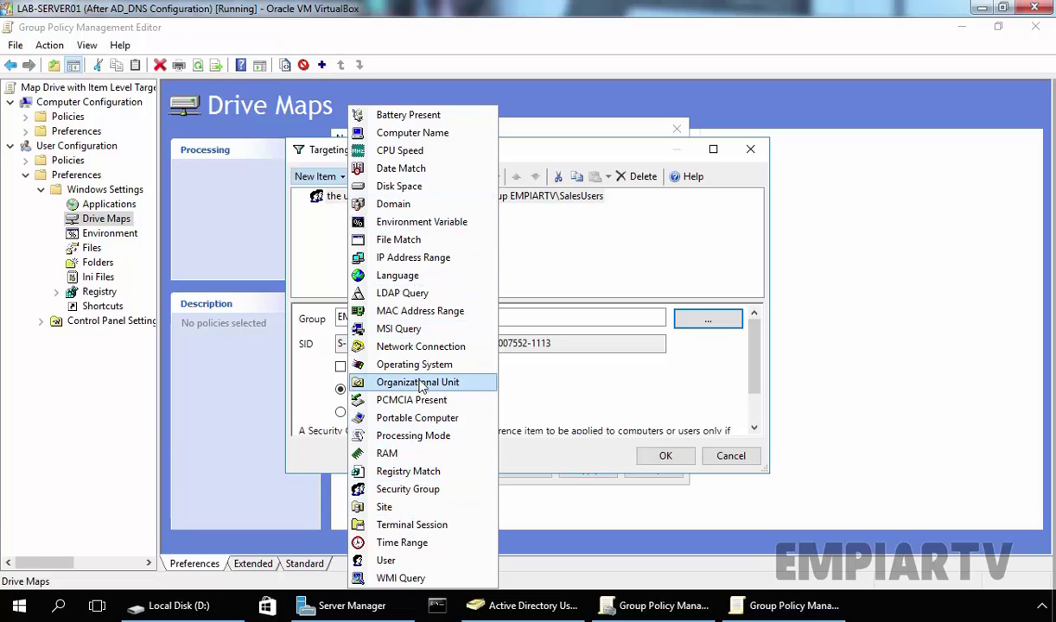
{"action": "left_click", "coordinate": [590, 271]}
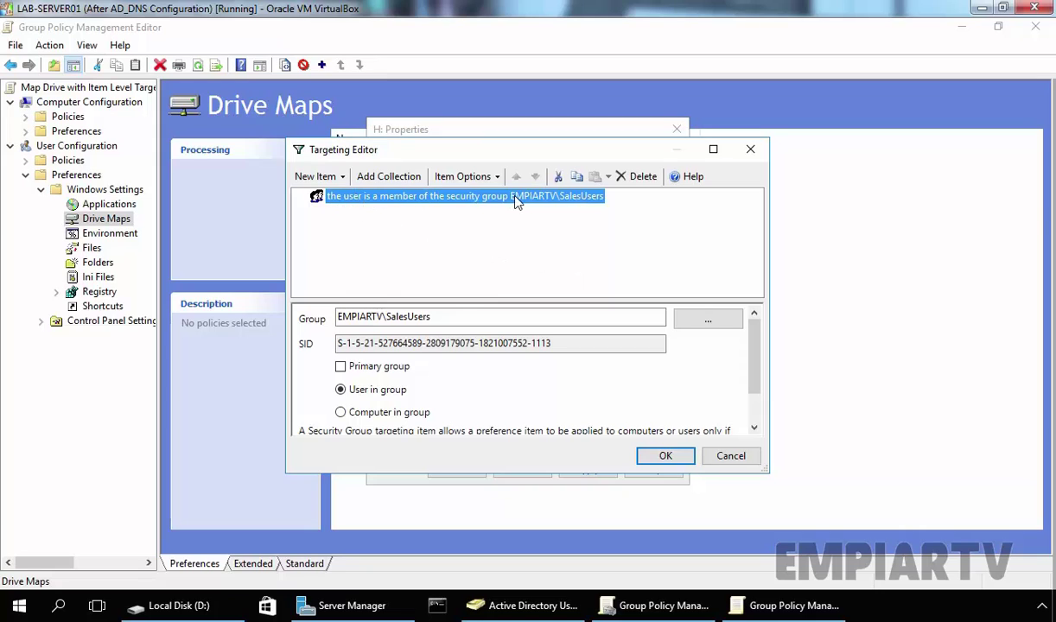
{"action": "left_click", "coordinate": [663, 456]}
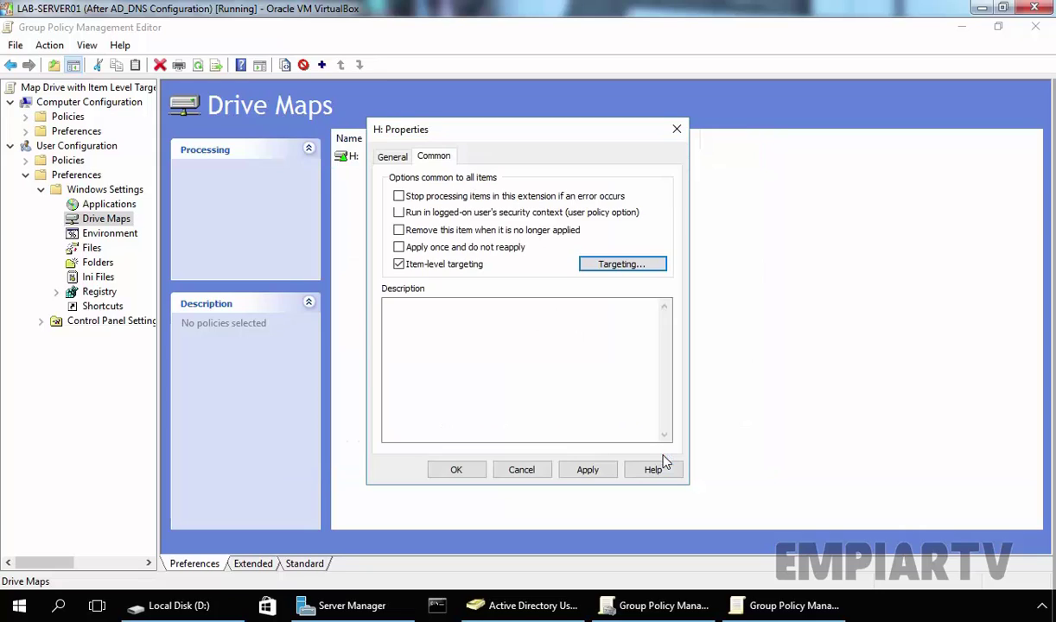
{"action": "left_click", "coordinate": [594, 472]}
{"action": "left_click", "coordinate": [458, 472]}
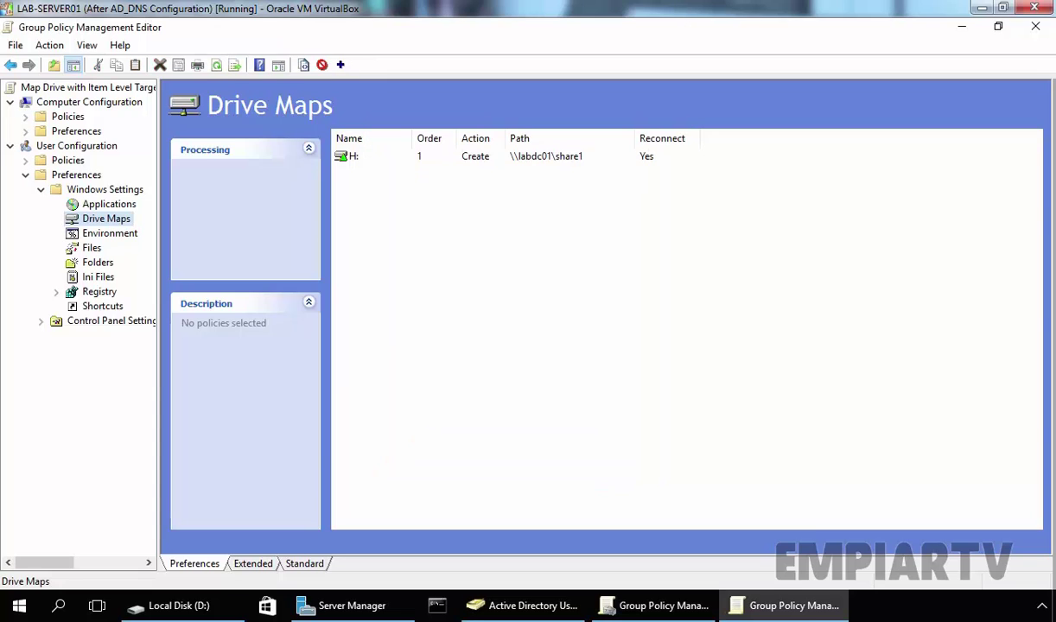
{"action": "left_click", "coordinate": [340, 157]}
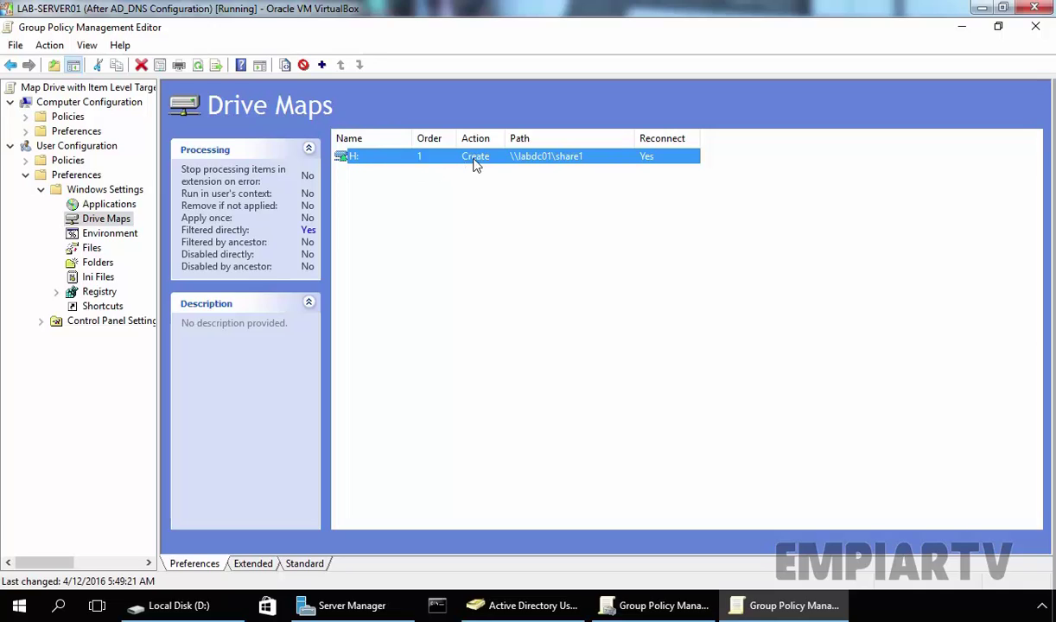
Reopen the H: drive map's targeting to confirm the SalesUsers condition, then apply and close
{"action": "right_click", "coordinate": [559, 160]}
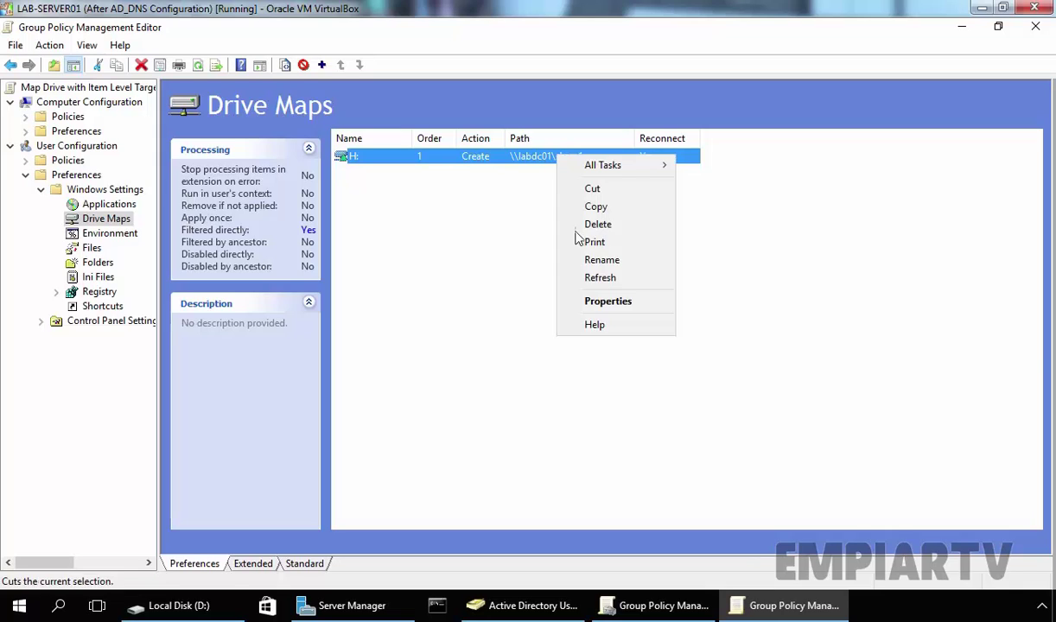
{"action": "left_click", "coordinate": [601, 302]}
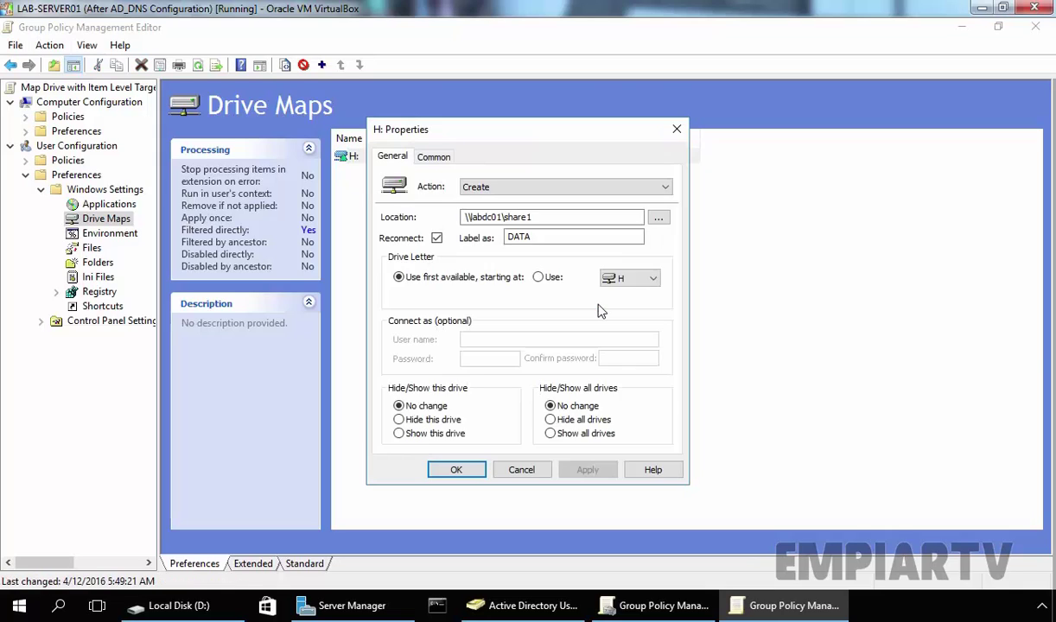
{"action": "left_click", "coordinate": [432, 158]}
{"action": "left_click", "coordinate": [626, 266]}
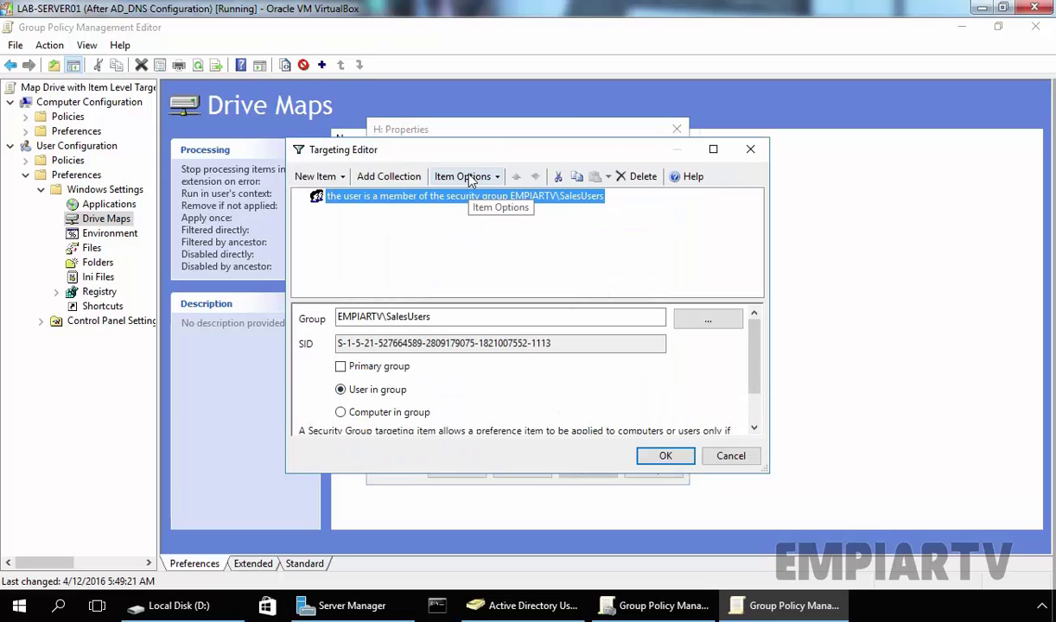
{"action": "left_click", "coordinate": [662, 458]}
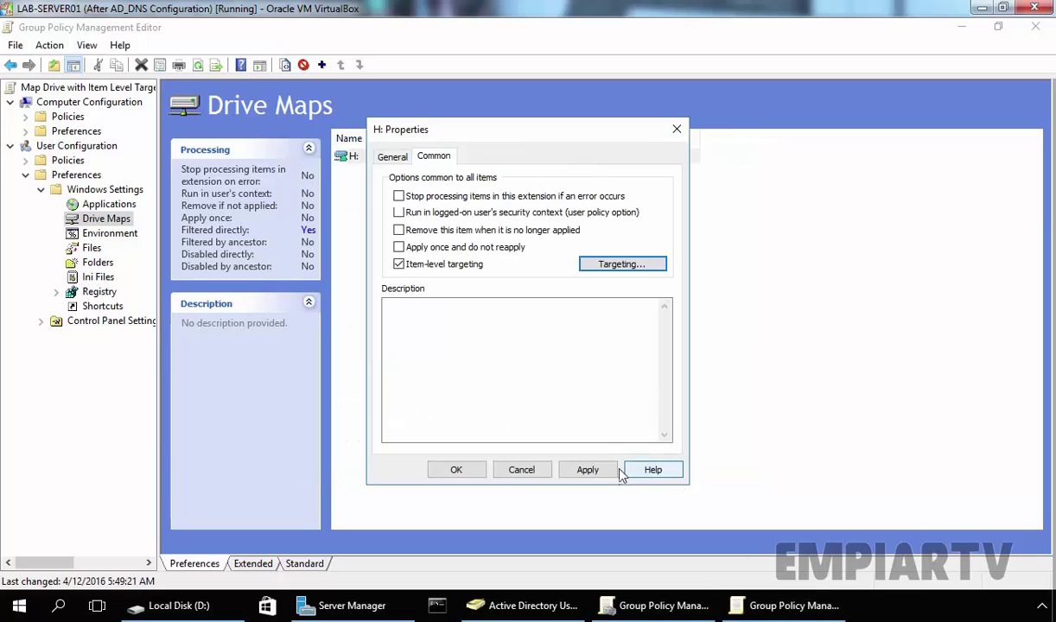
{"action": "left_click", "coordinate": [587, 471]}
{"action": "left_click", "coordinate": [456, 470]}
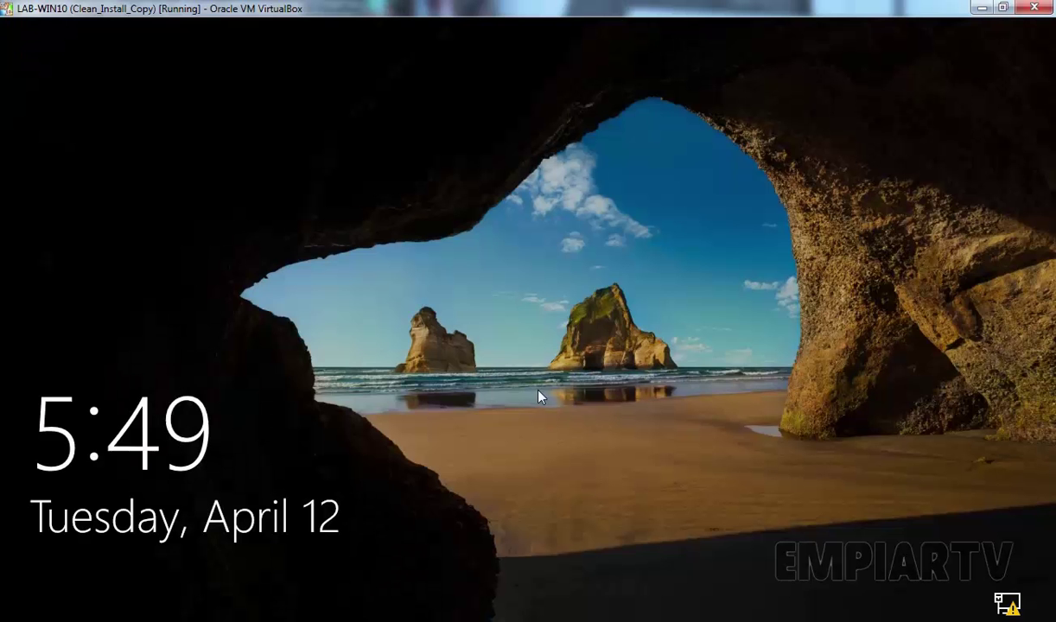
Sign in to the Windows 10 client as sales1 with the account password
{"action": "left_click", "coordinate": [563, 337]}
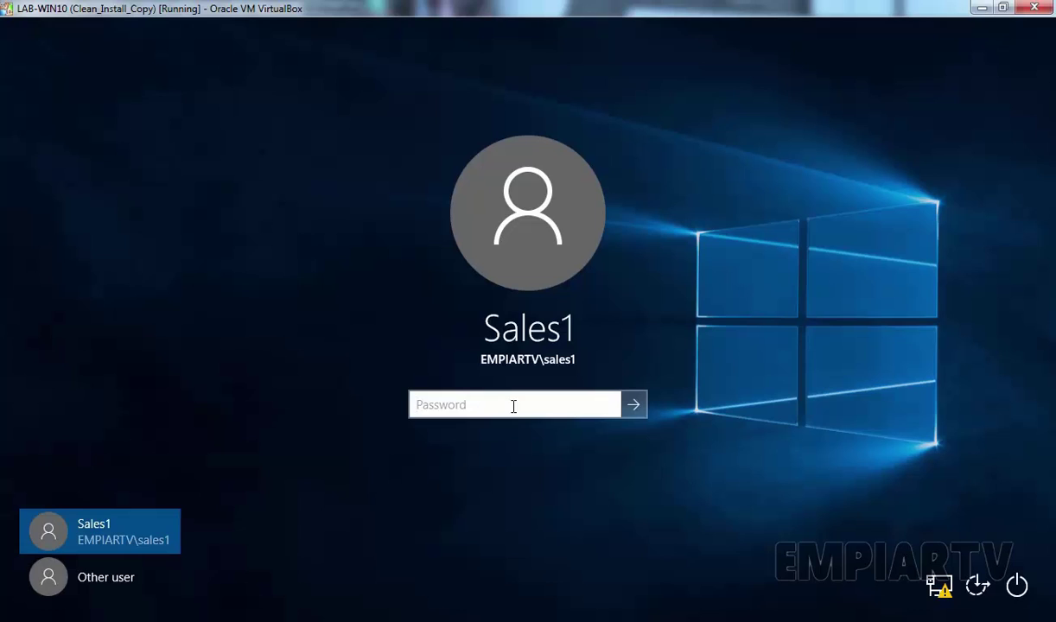
{"action": "type", "text": "*********"}
{"action": "key", "text": "Return"}
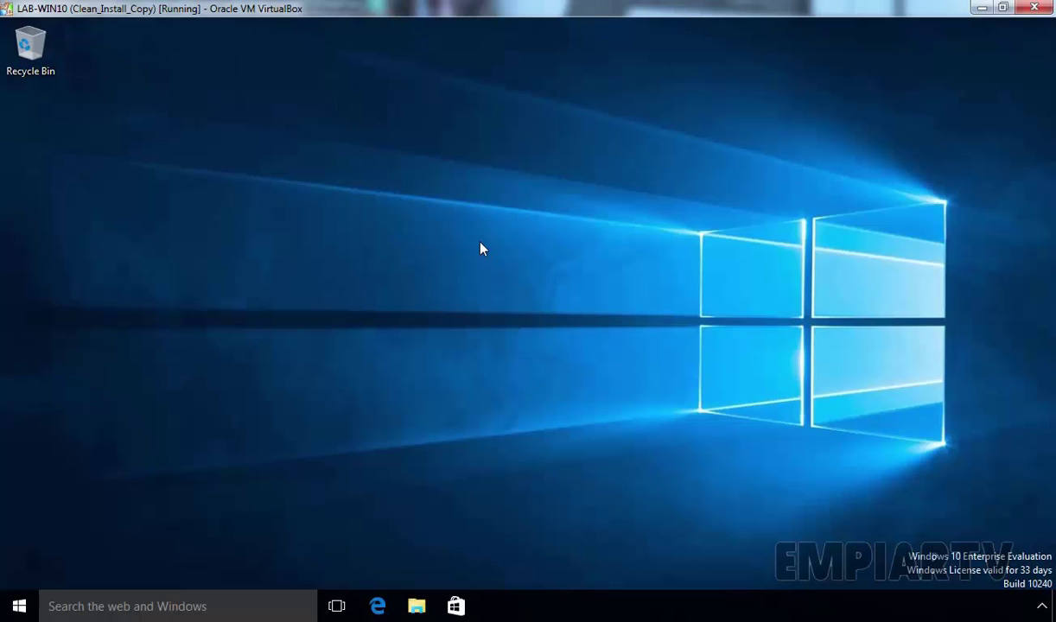
Run gpupdate /force in Command Prompt, then check This PC for mapped drives
{"action": "key", "text": "super+r"}
{"action": "type", "text": "cmd"}
{"action": "key", "text": "Return"}
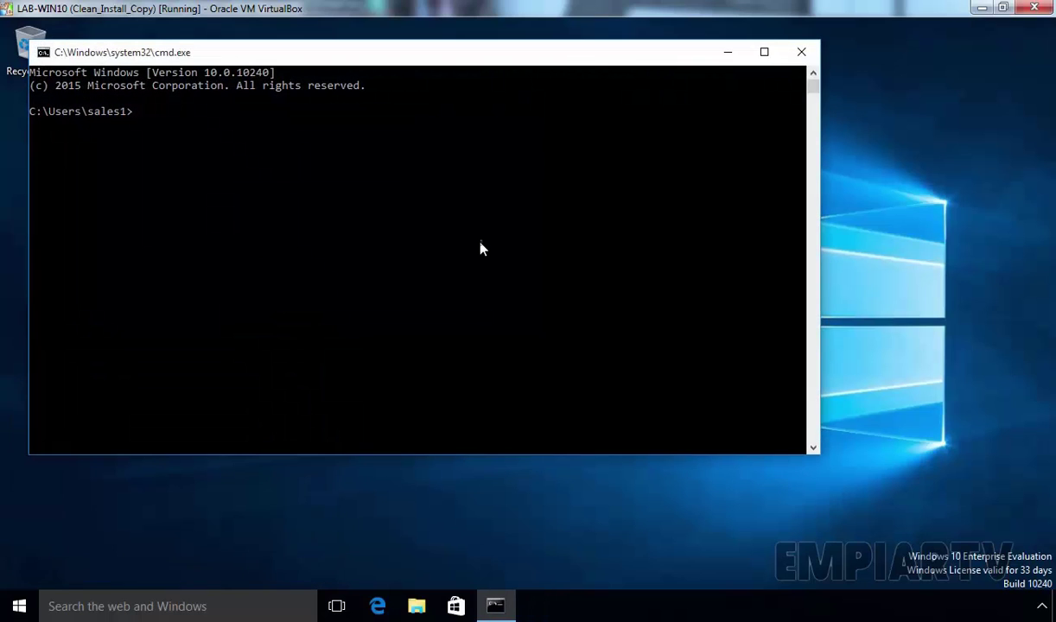
{"action": "type", "text": "gpupdate /force"}
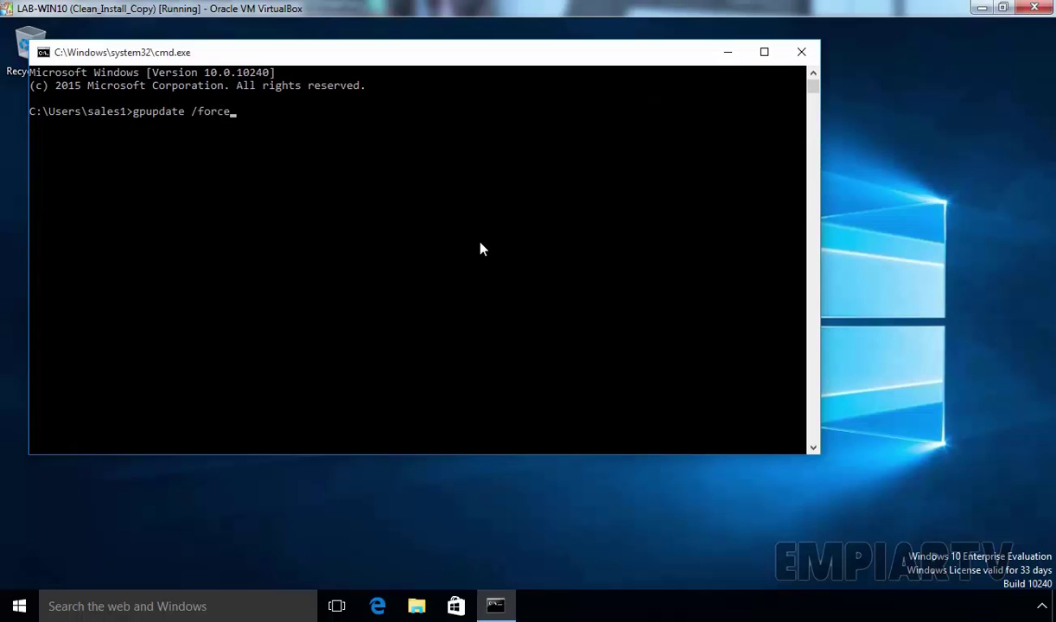
{"action": "key", "text": "Return"}
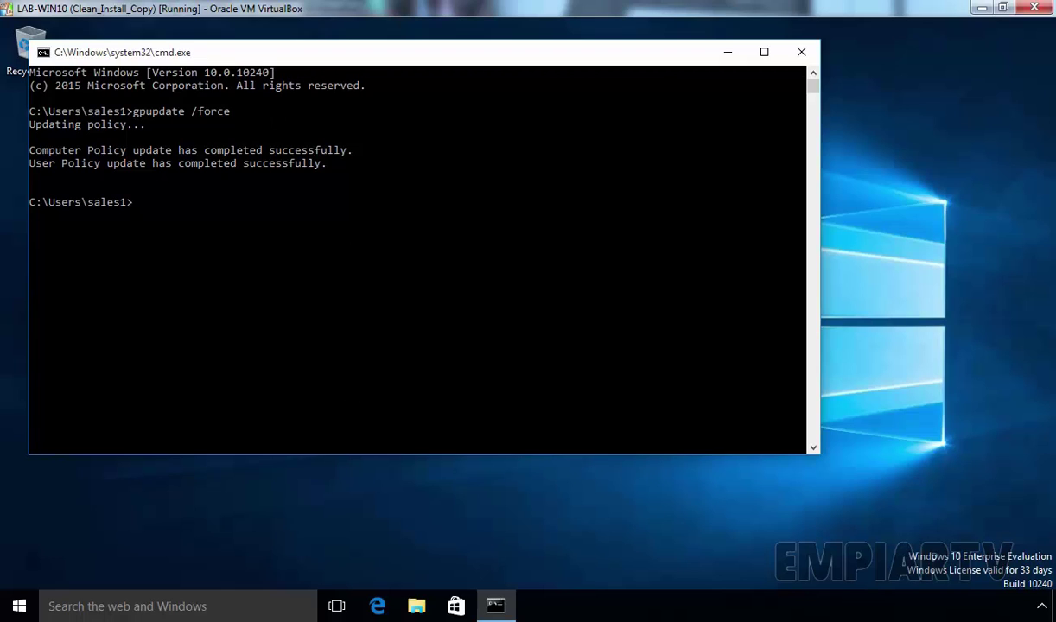
{"action": "left_click", "coordinate": [417, 607]}
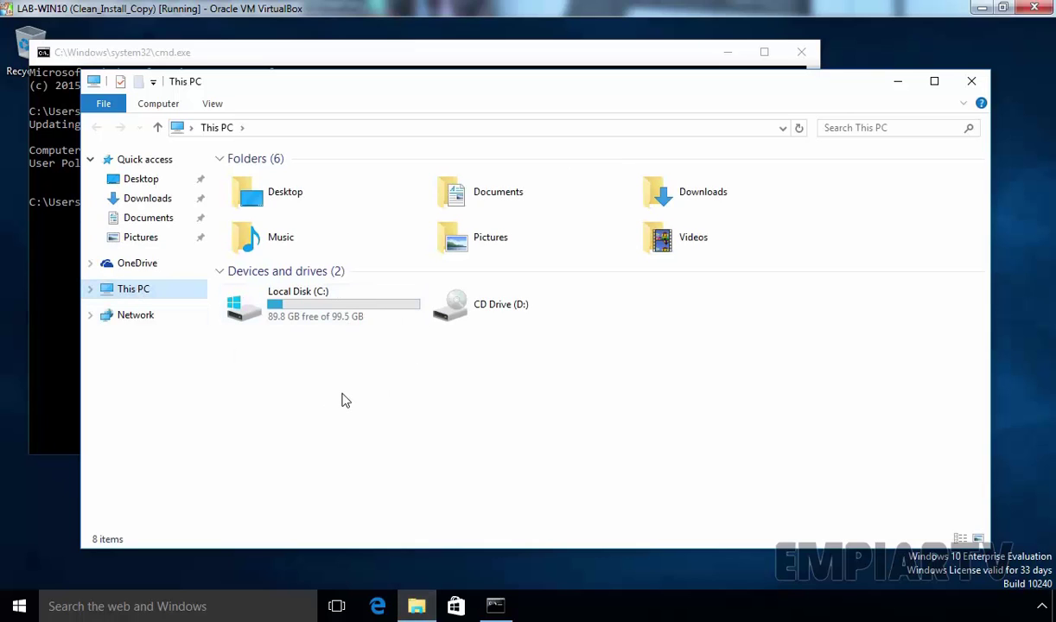
Close This PC and Command Prompt, then sign Sales1 out from the Start menu
{"action": "left_click", "coordinate": [971, 81]}
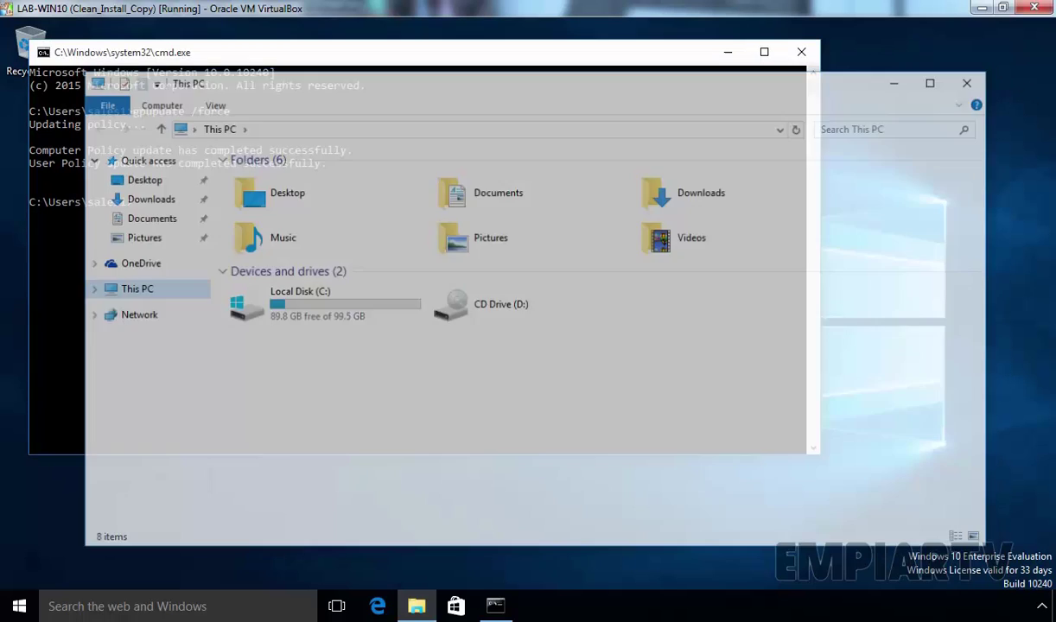
{"action": "left_click", "coordinate": [801, 52]}
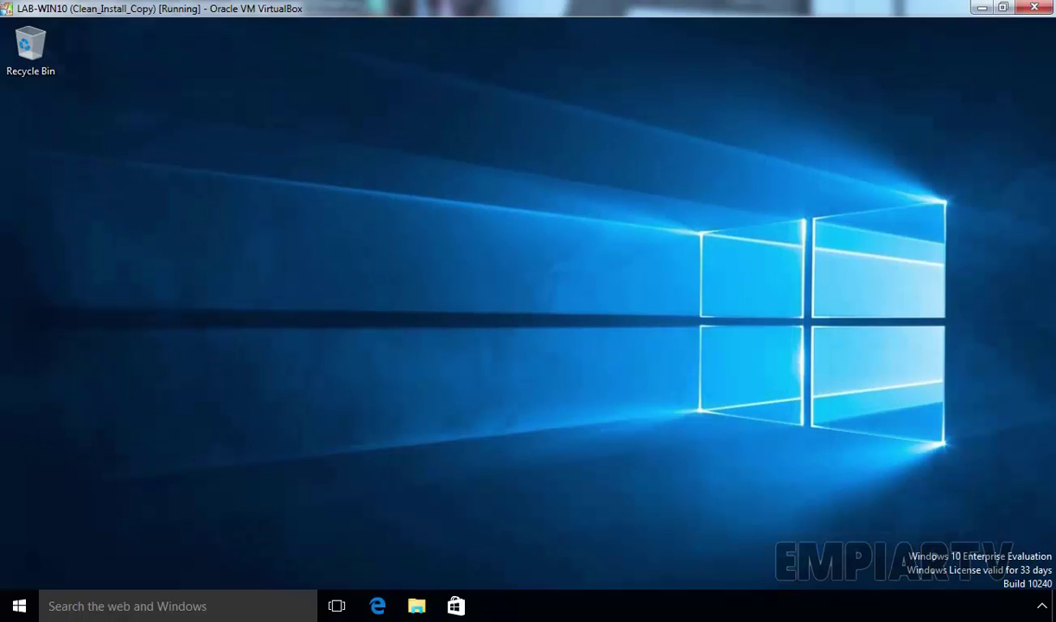
{"action": "left_click", "coordinate": [19, 606]}
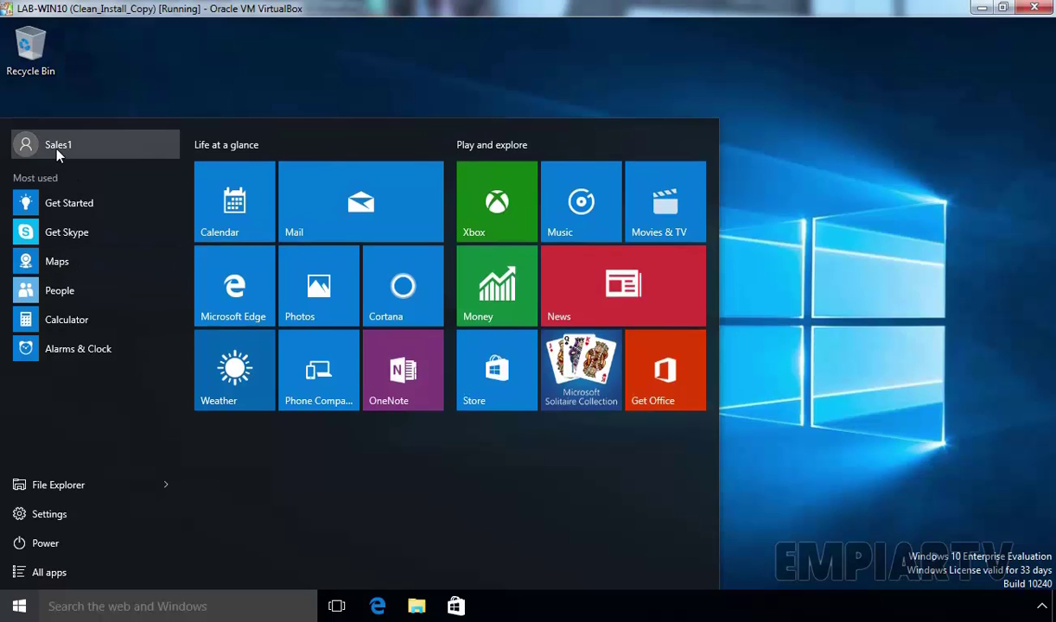
{"action": "left_click", "coordinate": [55, 142]}
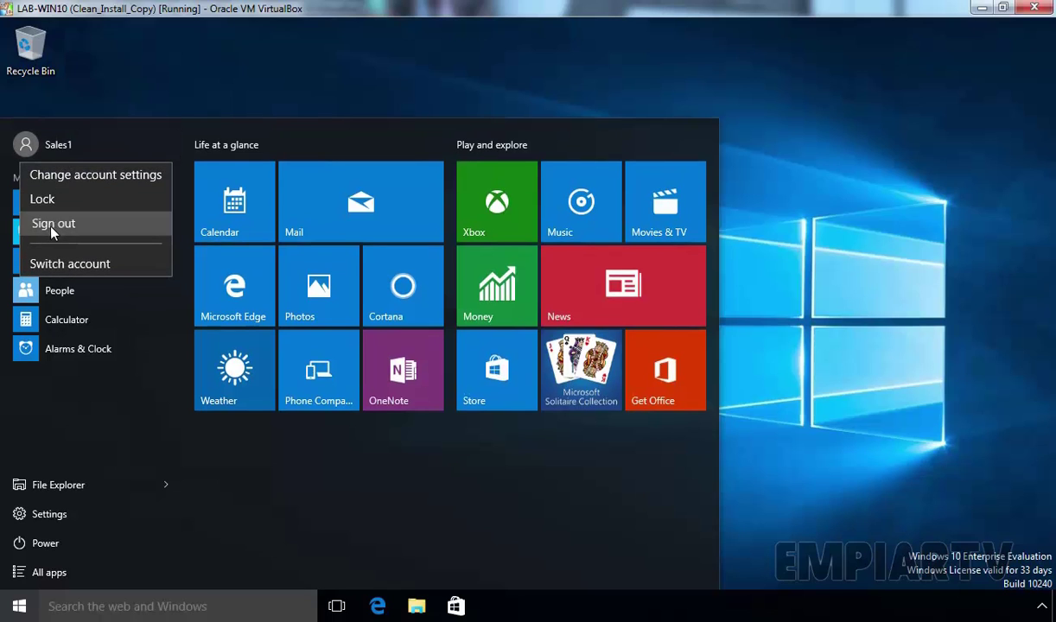
{"action": "left_click", "coordinate": [50, 224]}
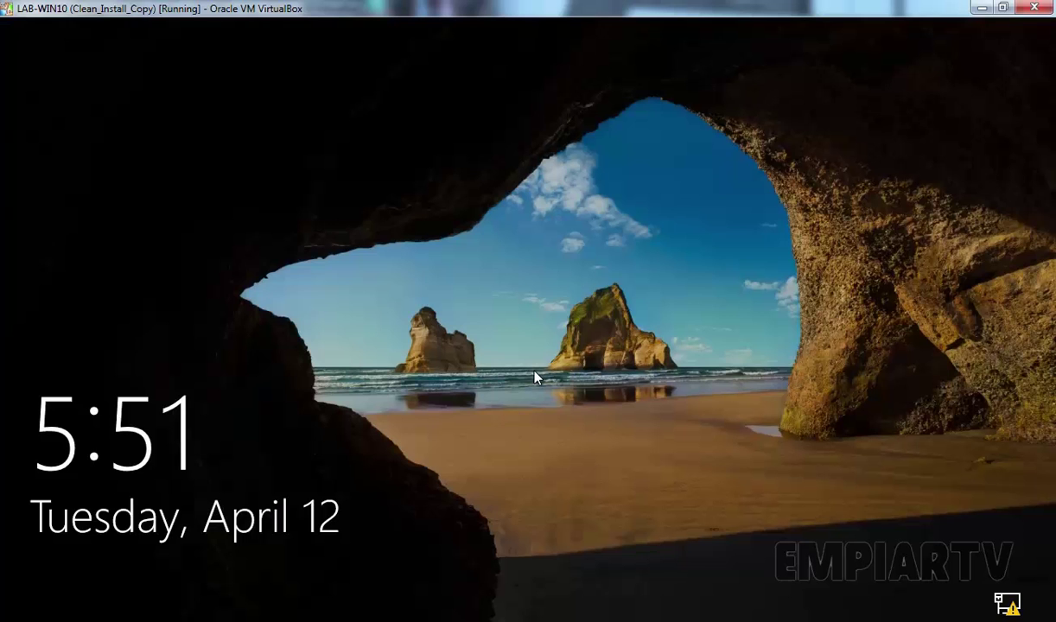
Sign back in as Sales1 with the account password and open This PC
{"action": "left_click", "coordinate": [534, 378]}
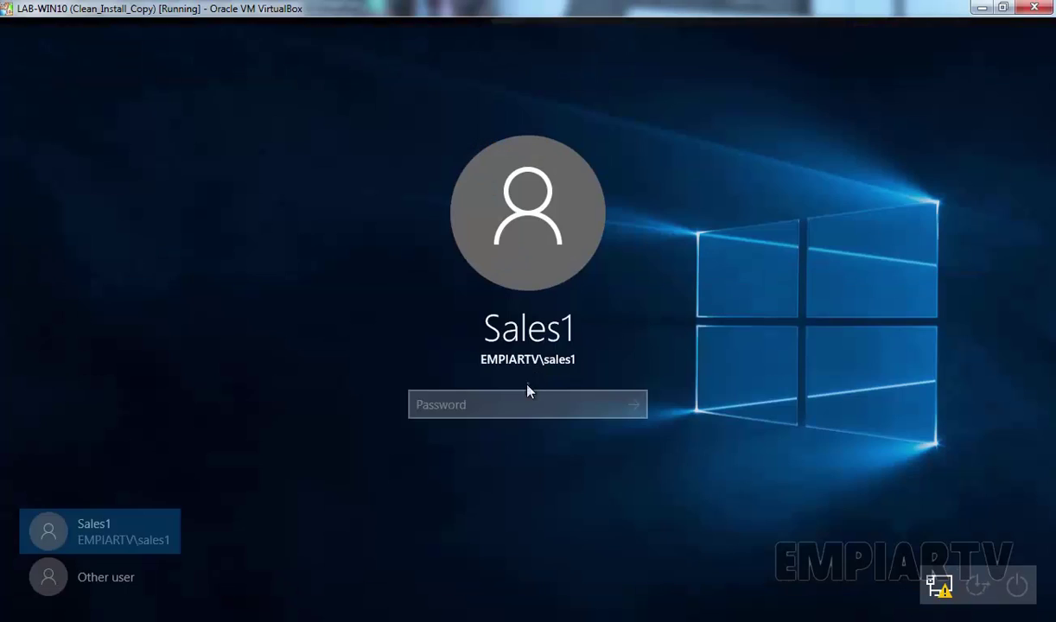
{"action": "type", "text": "Pa$$w0rd"}
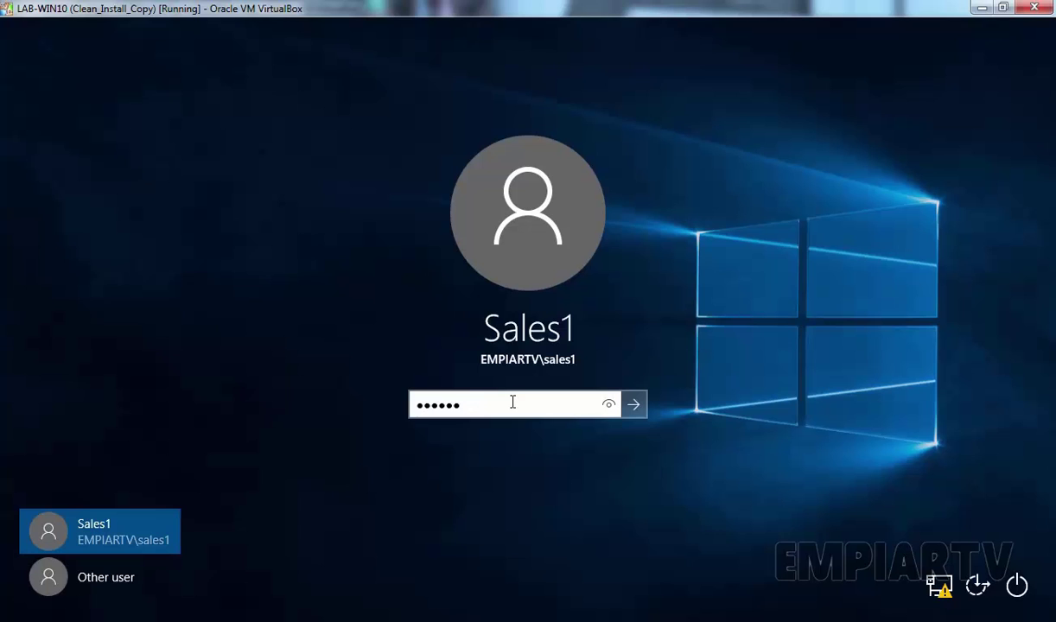
{"action": "key", "text": "Return"}
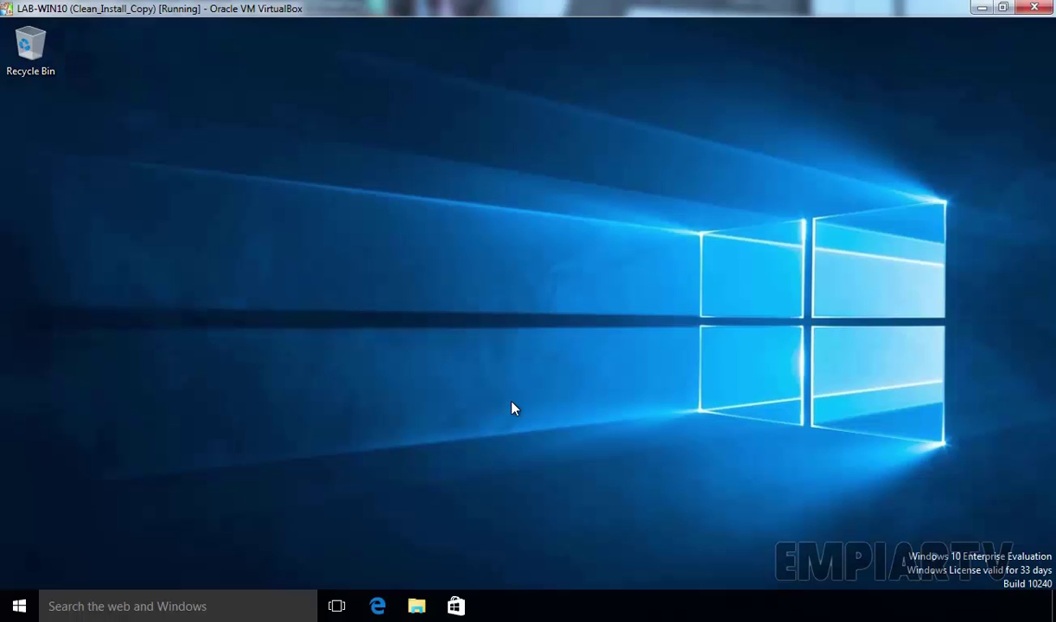
{"action": "key", "text": "super"}
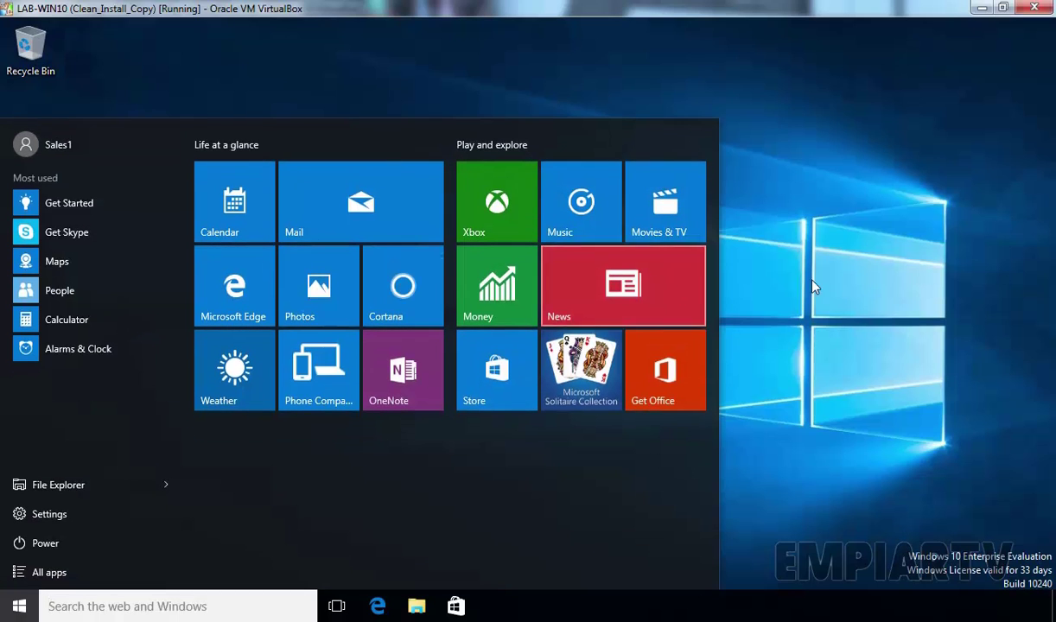
{"action": "left_click", "coordinate": [812, 285]}
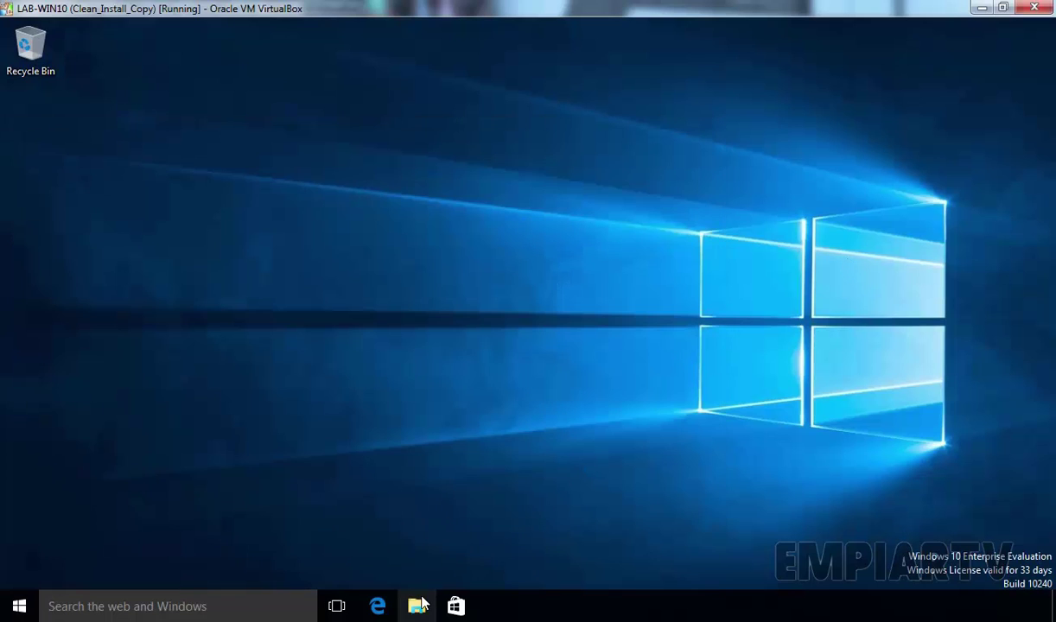
{"action": "left_click", "coordinate": [418, 606]}
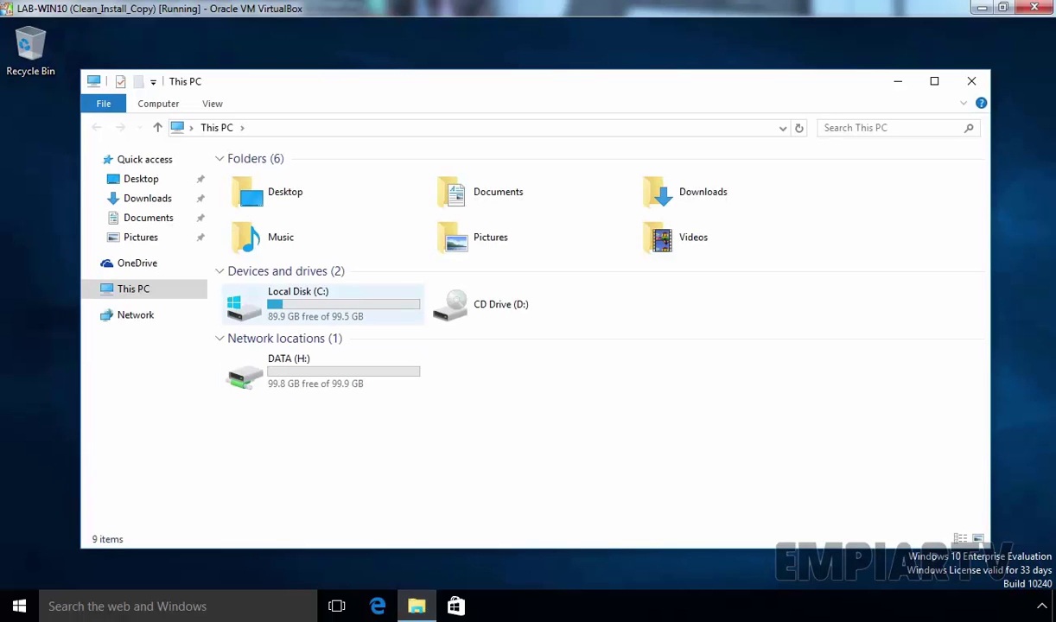
Select the DATA (H:) network drive showing 99.8 GB free, then close This PC
{"action": "left_click", "coordinate": [298, 389]}
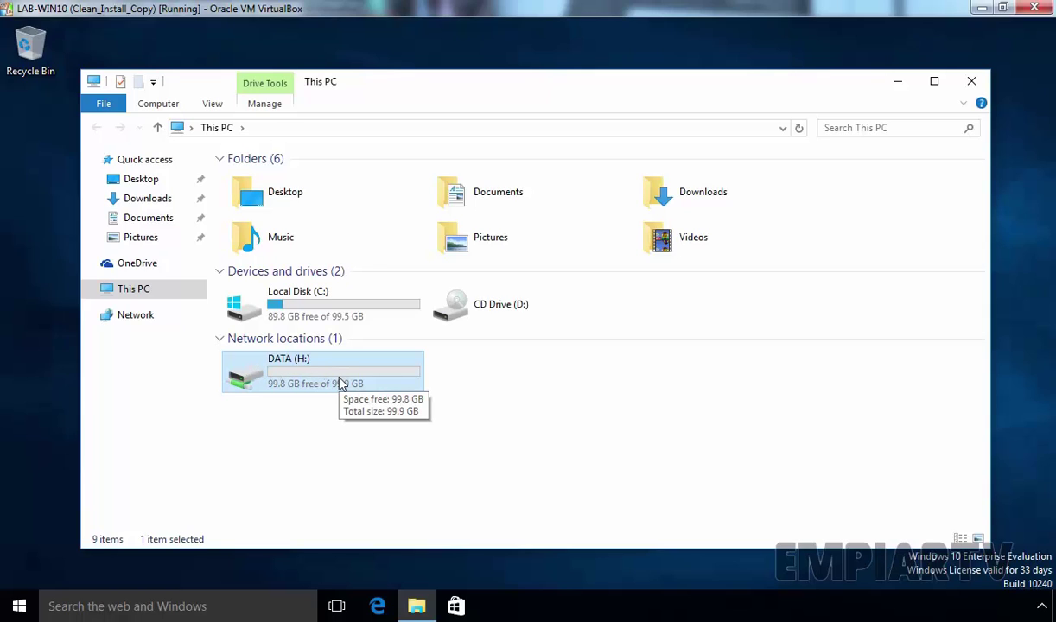
{"action": "key", "text": "super"}
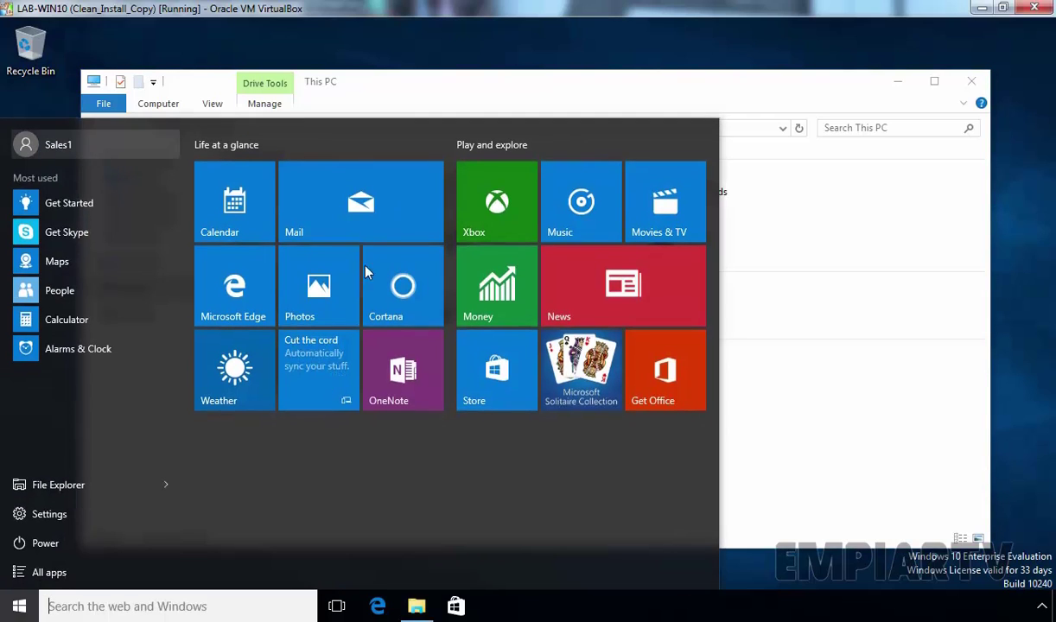
{"action": "left_click", "coordinate": [813, 444]}
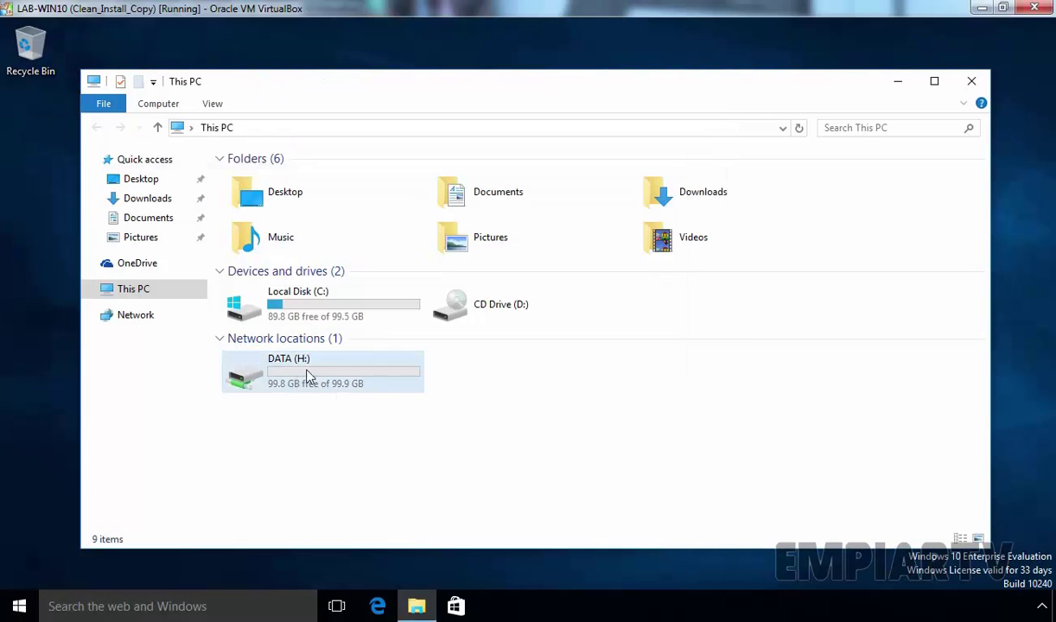
{"action": "mouse_move", "coordinate": [308, 377]}
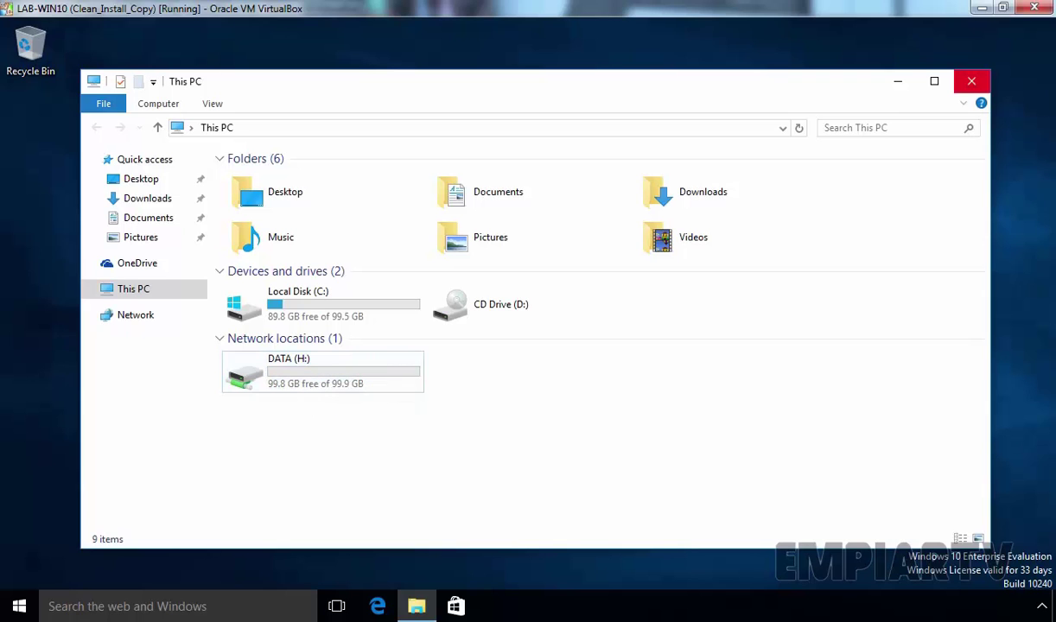
{"action": "left_click", "coordinate": [971, 81]}
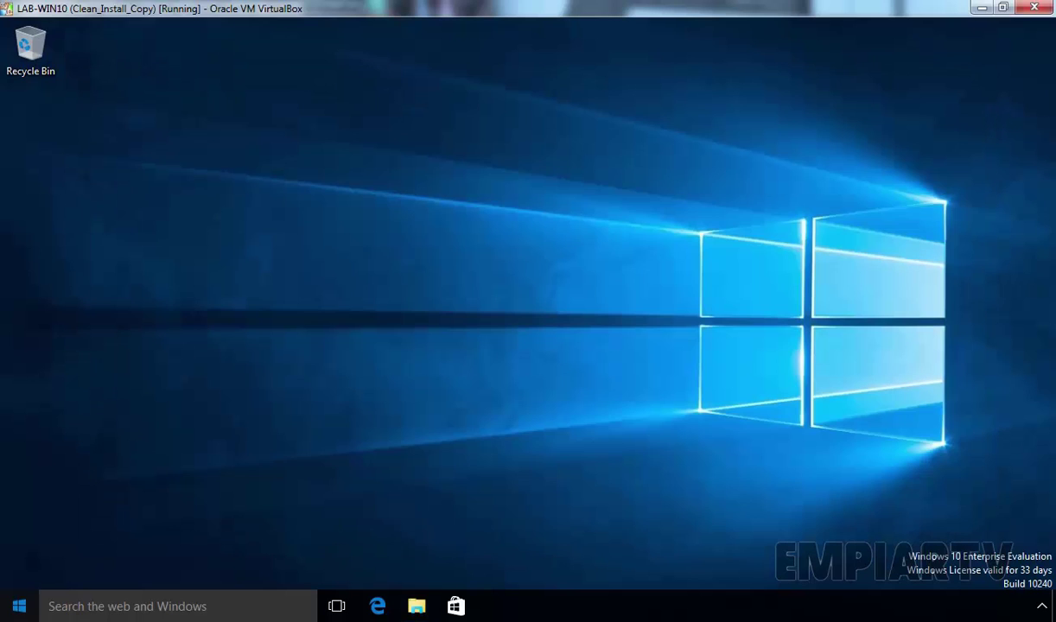
Sign Sales1 out from the Start menu's account options
{"action": "left_click", "coordinate": [19, 605]}
{"action": "left_click", "coordinate": [87, 148]}
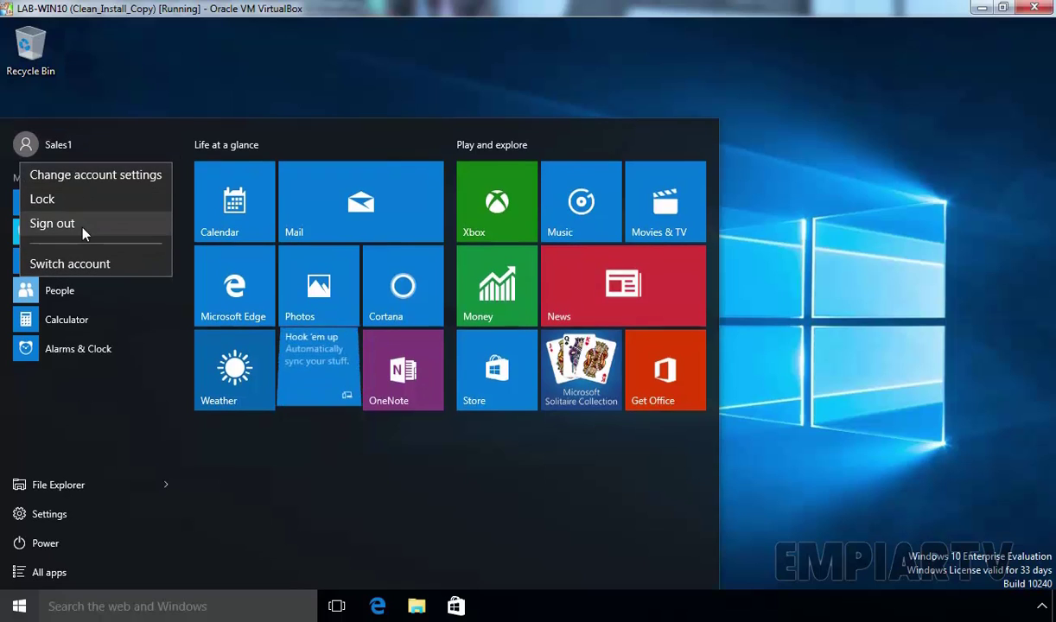
{"action": "left_click", "coordinate": [79, 219]}
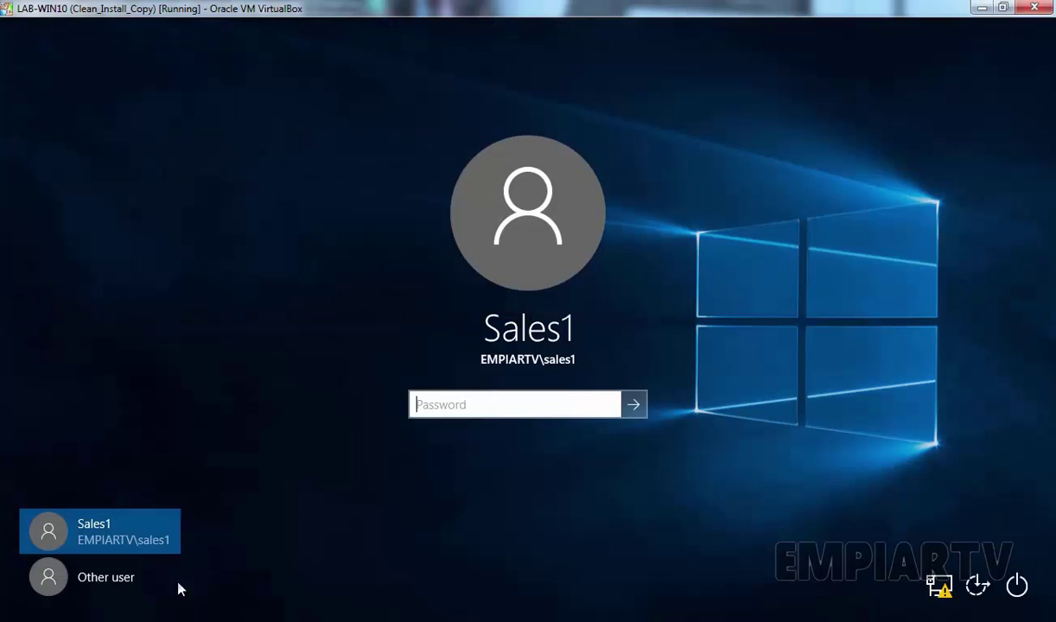
Sign in as sales2 via Other user and open This PC, which lacks DATA (H:)
{"action": "left_click", "coordinate": [125, 581]}
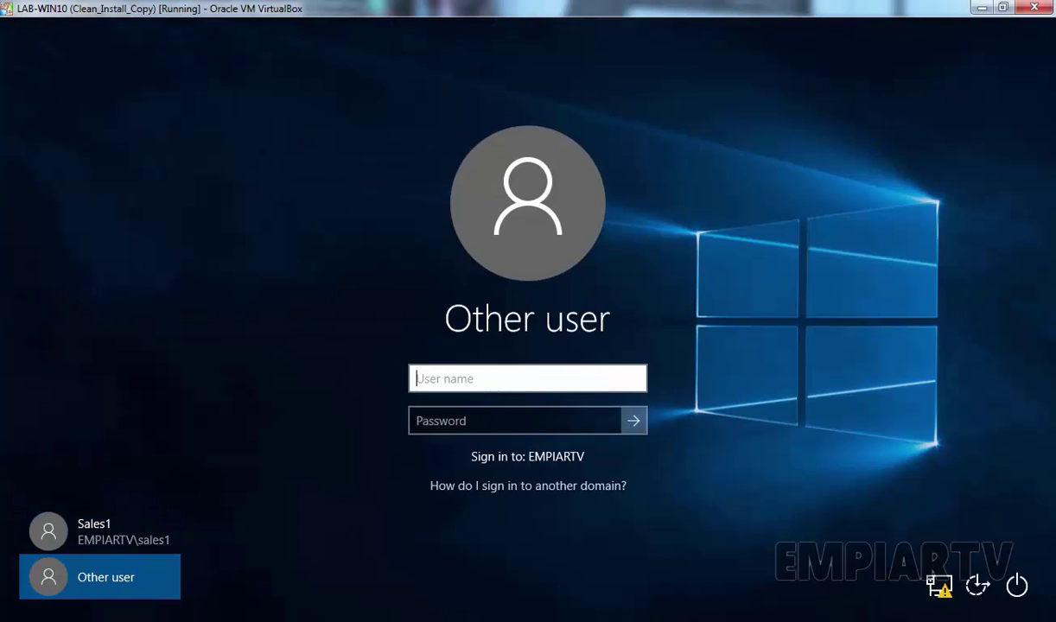
{"action": "type", "text": "sales2"}
{"action": "key", "text": "Tab"}
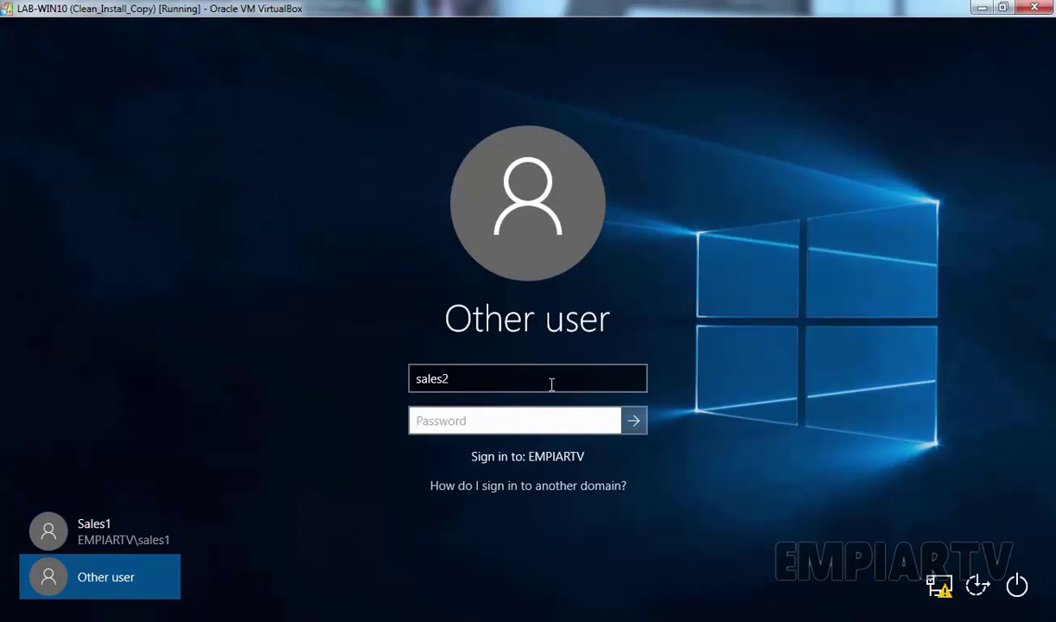
{"action": "type", "text": "********"}
{"action": "key", "text": "Return"}
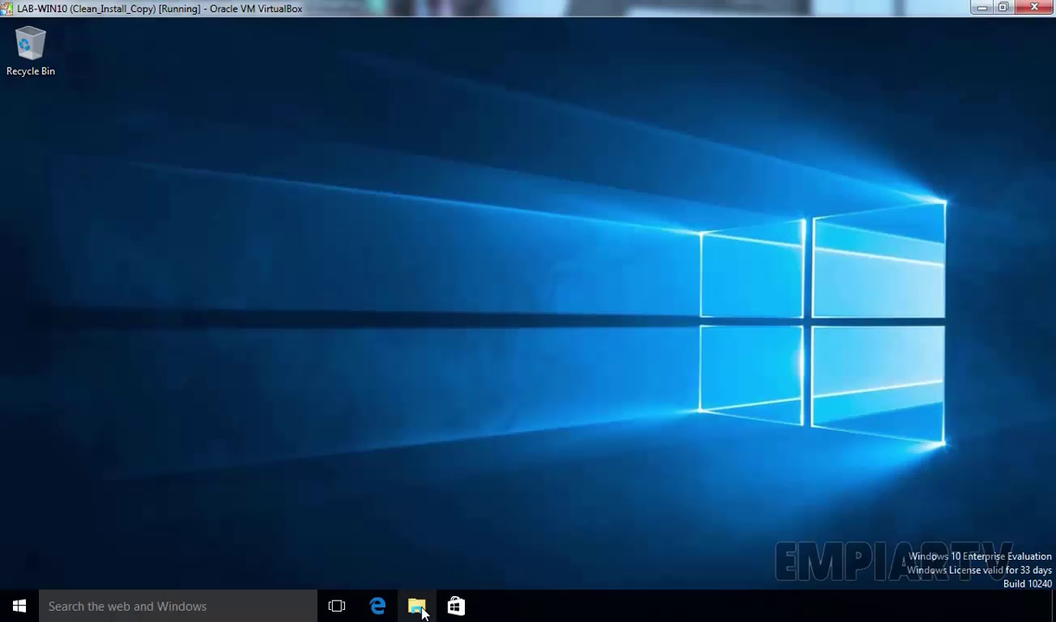
{"action": "left_click", "coordinate": [420, 609]}
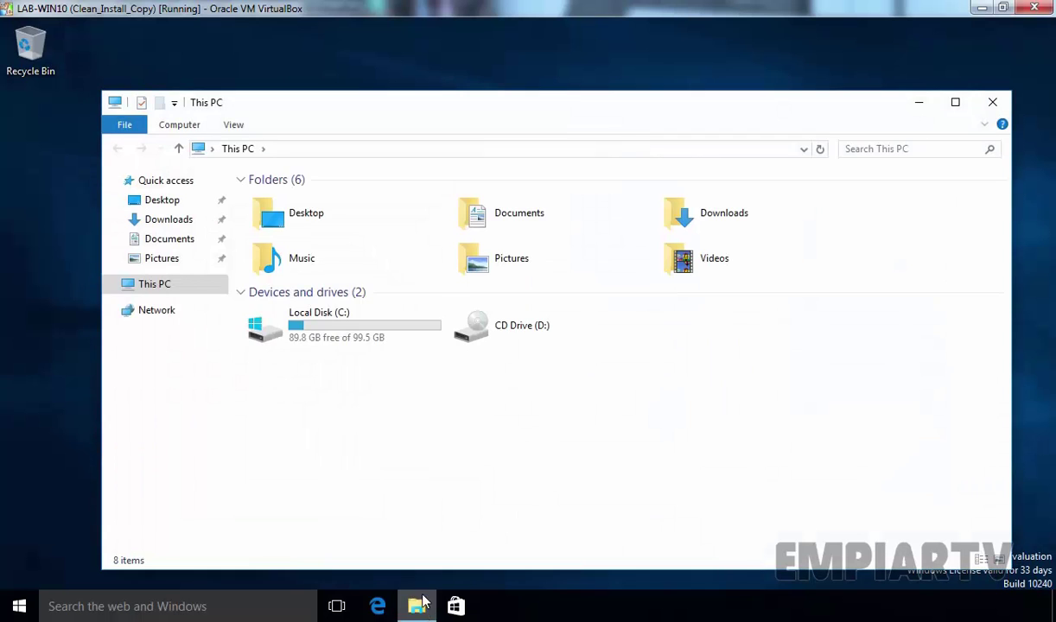